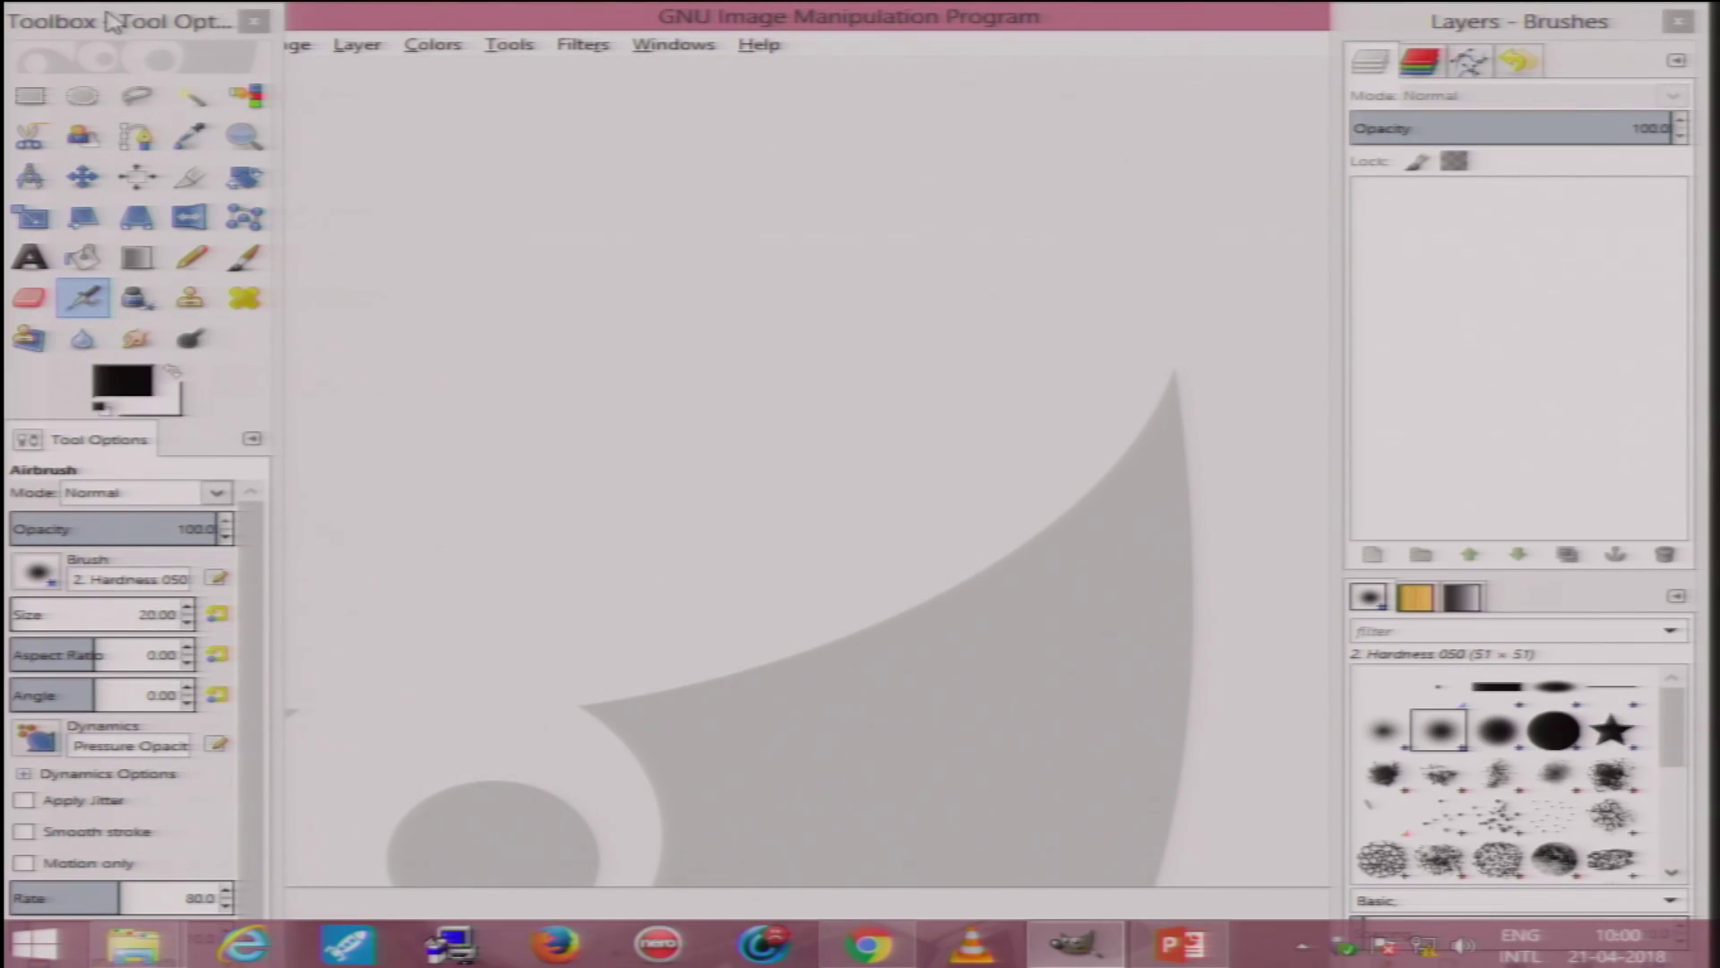
Step: Create a new 640×400 image
left_click_drag(112, 20, 128, 87)
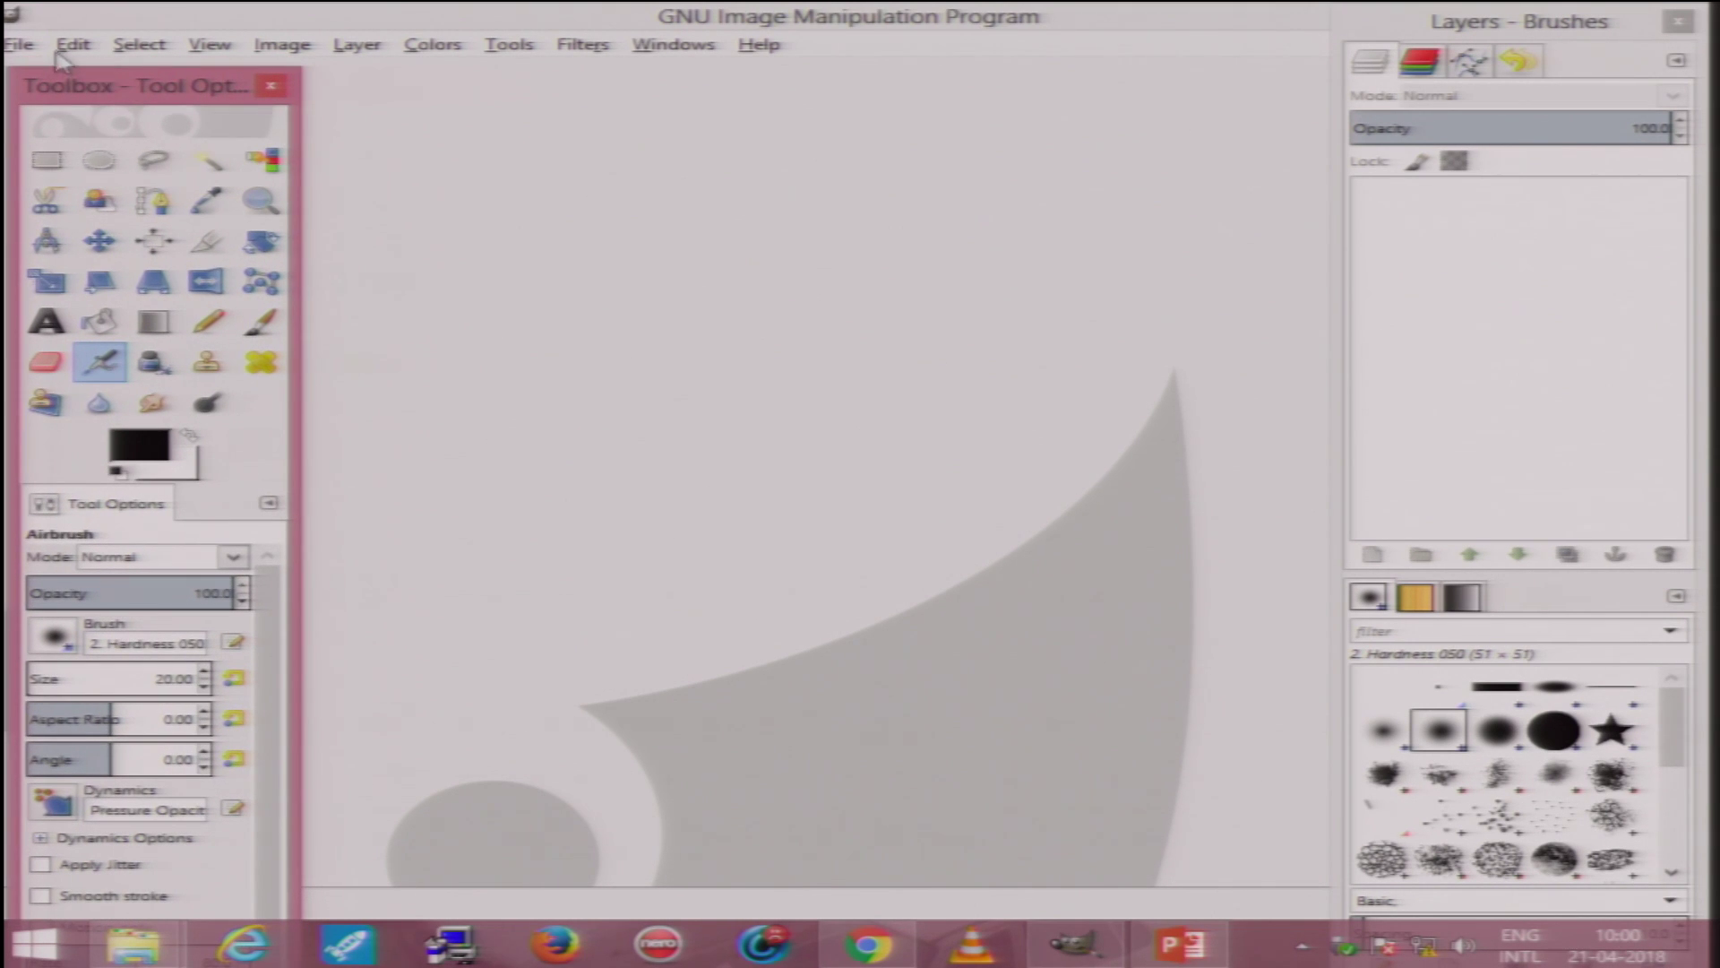
left_click(19, 45)
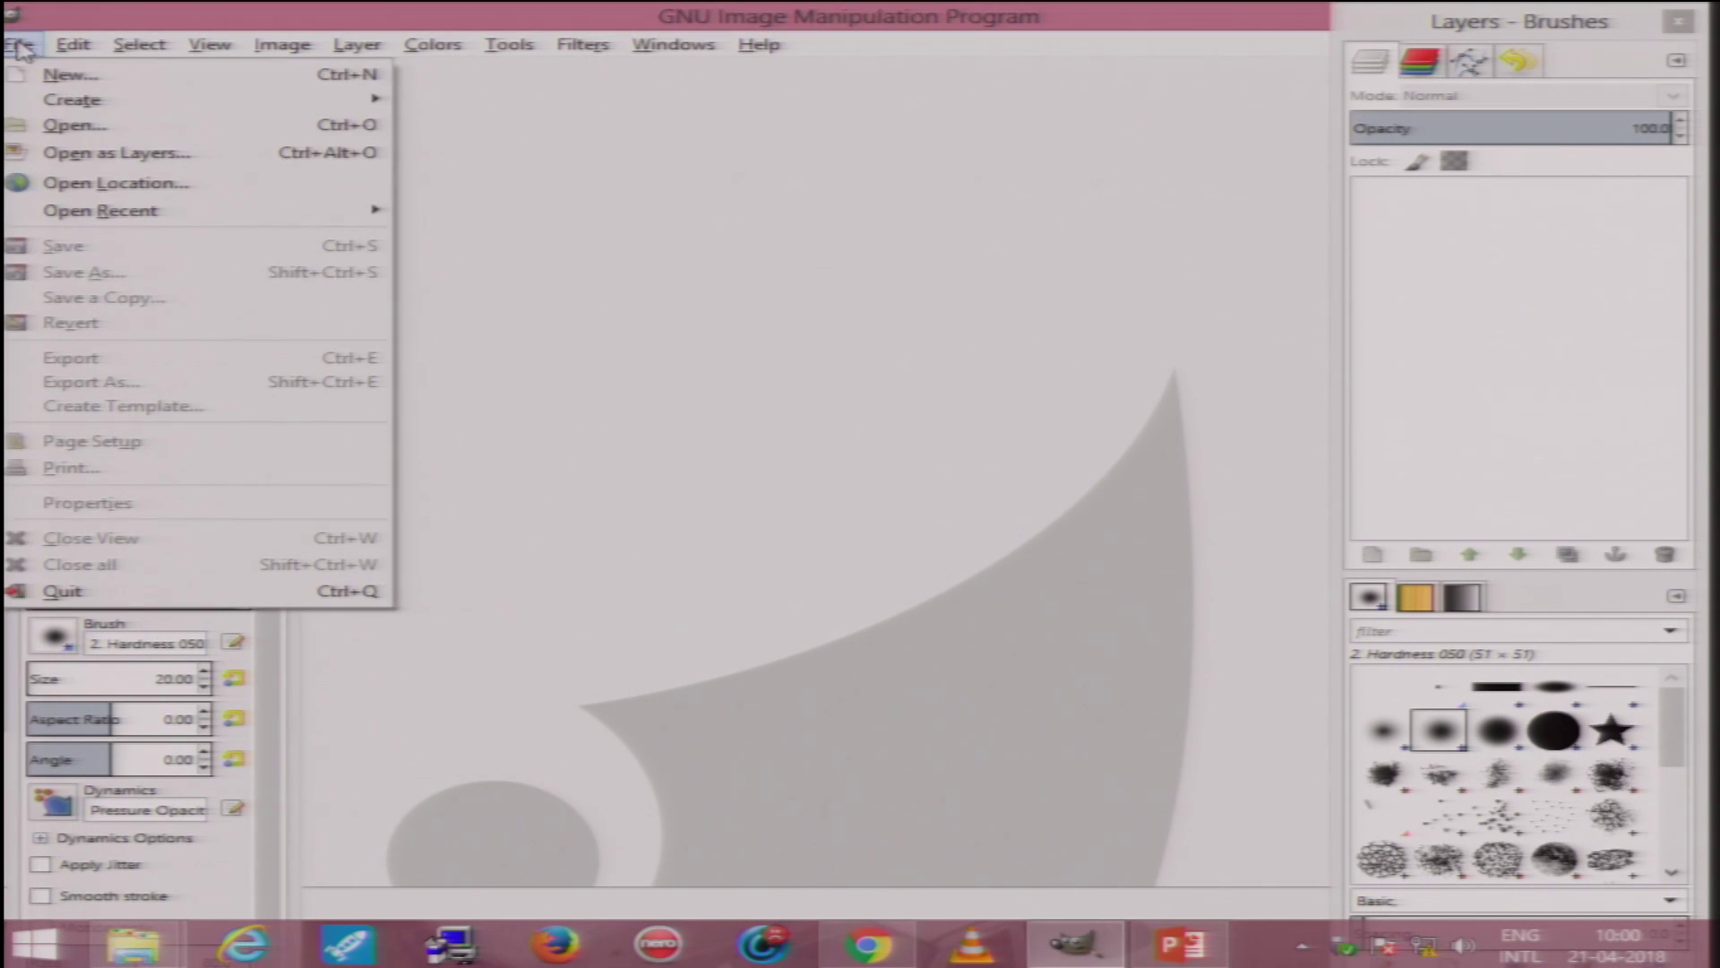
left_click(79, 77)
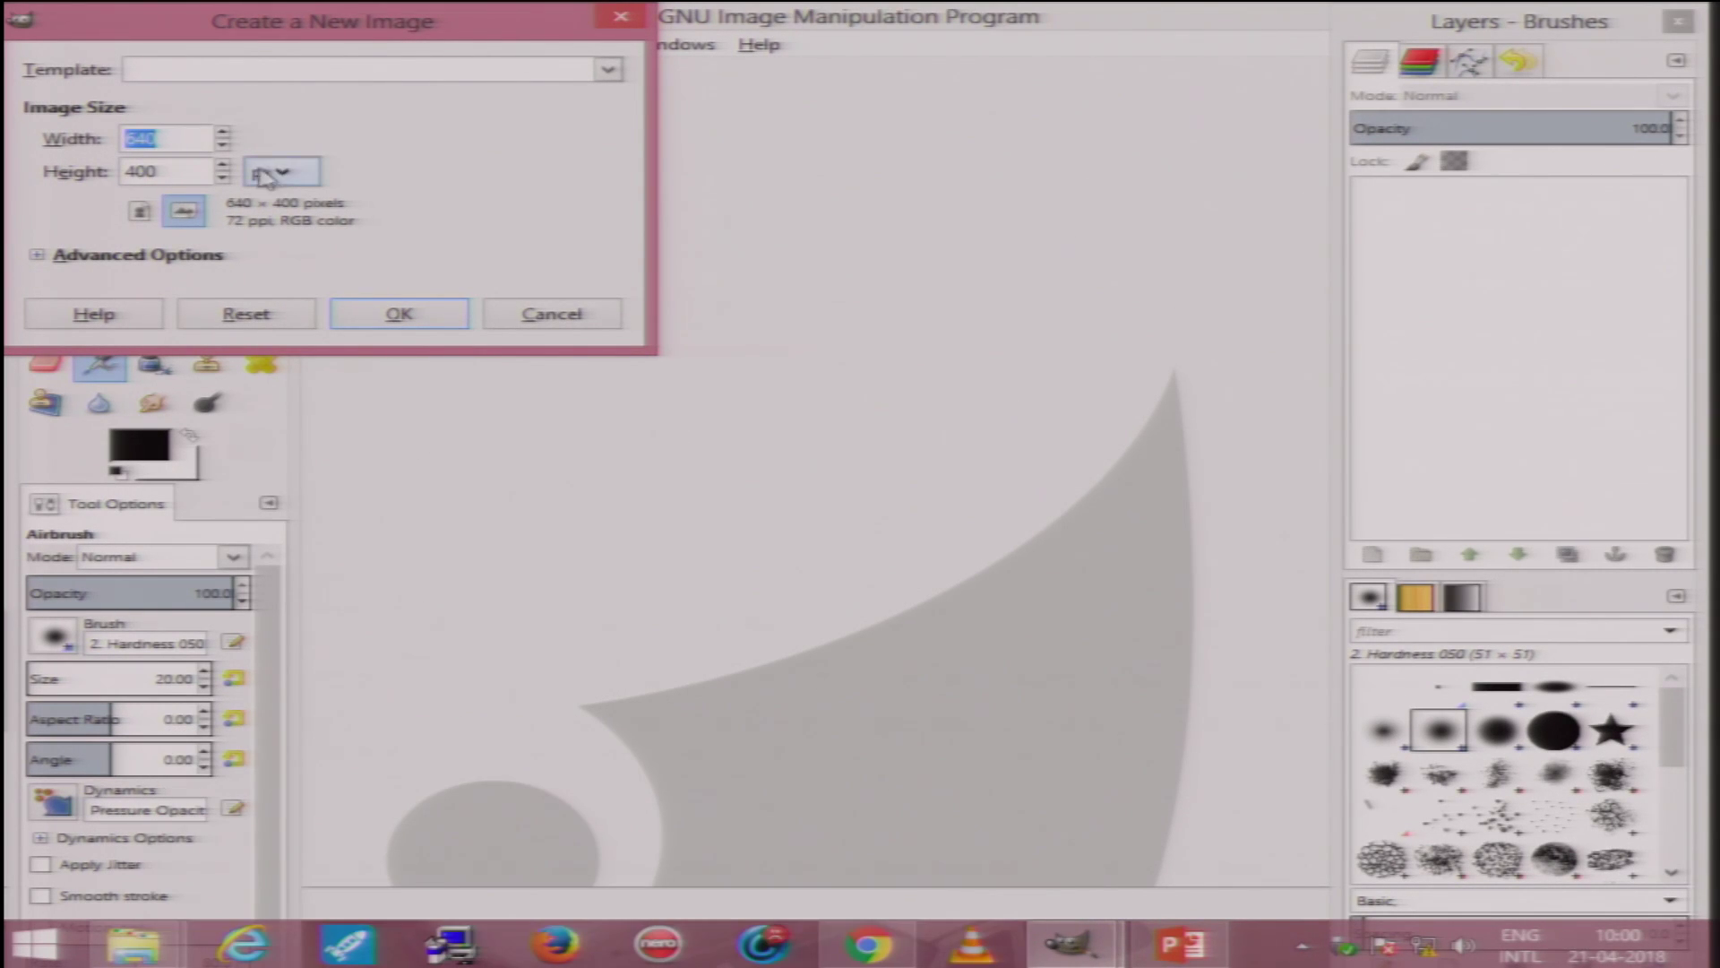
left_click(376, 315)
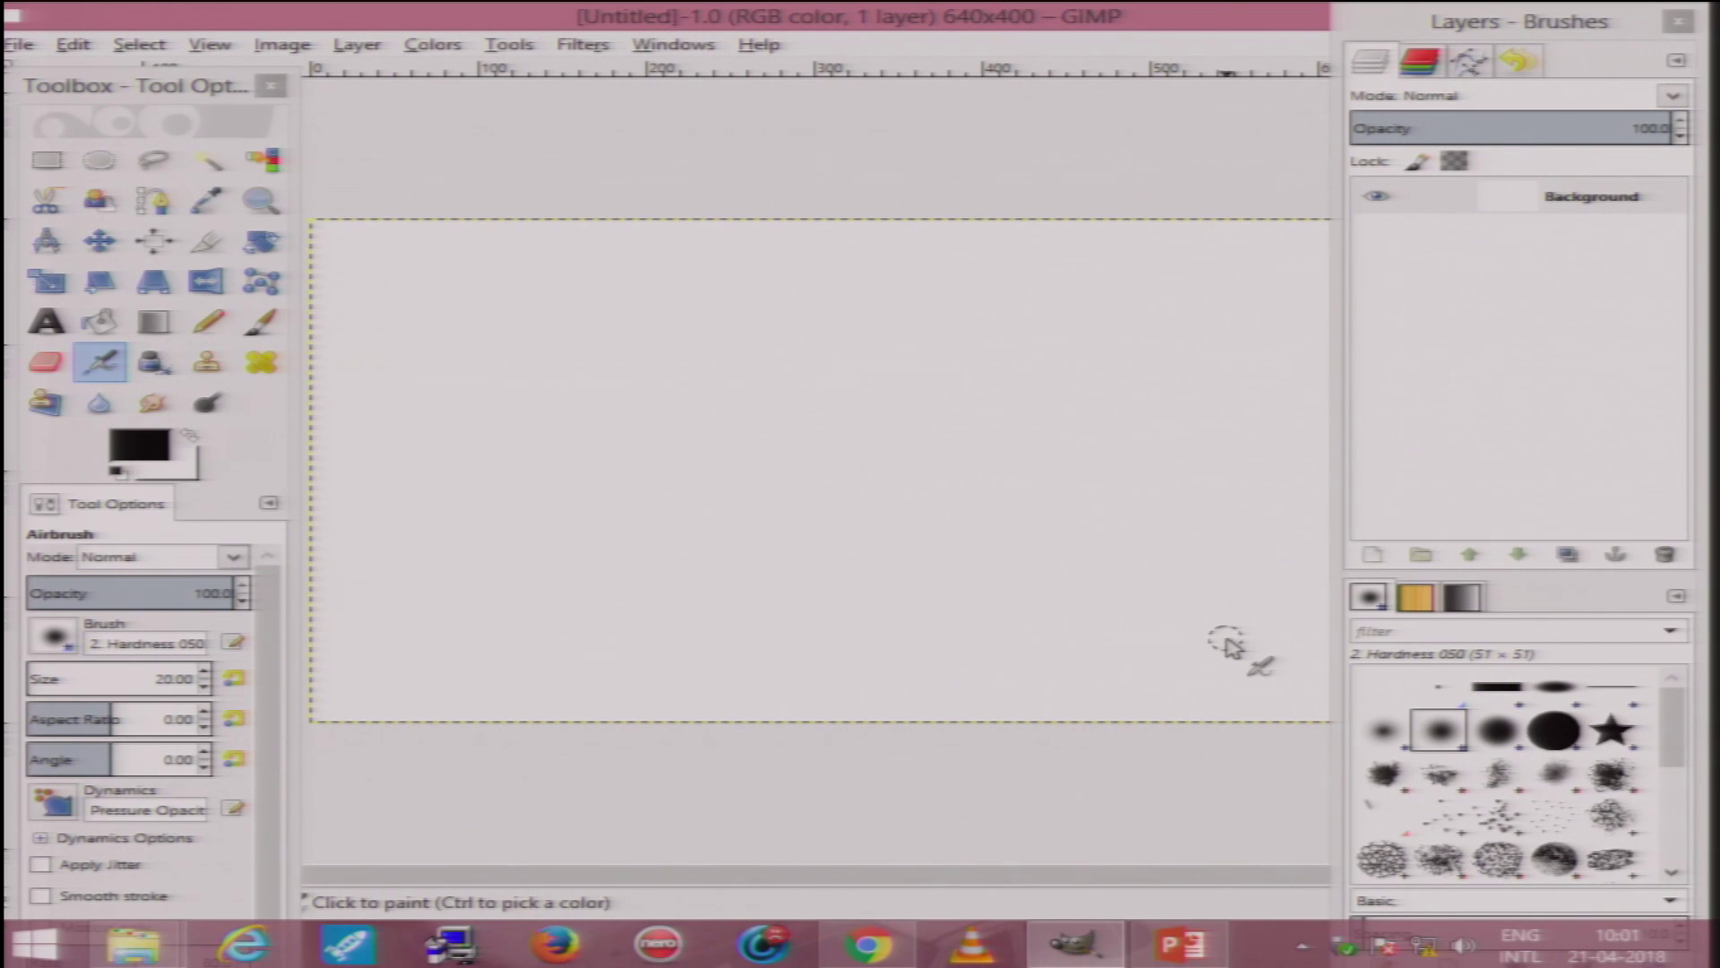
Step: Close the Layers–Brushes dock and rectangle-select a 640×398 area covering the canvas
left_click(1681, 24)
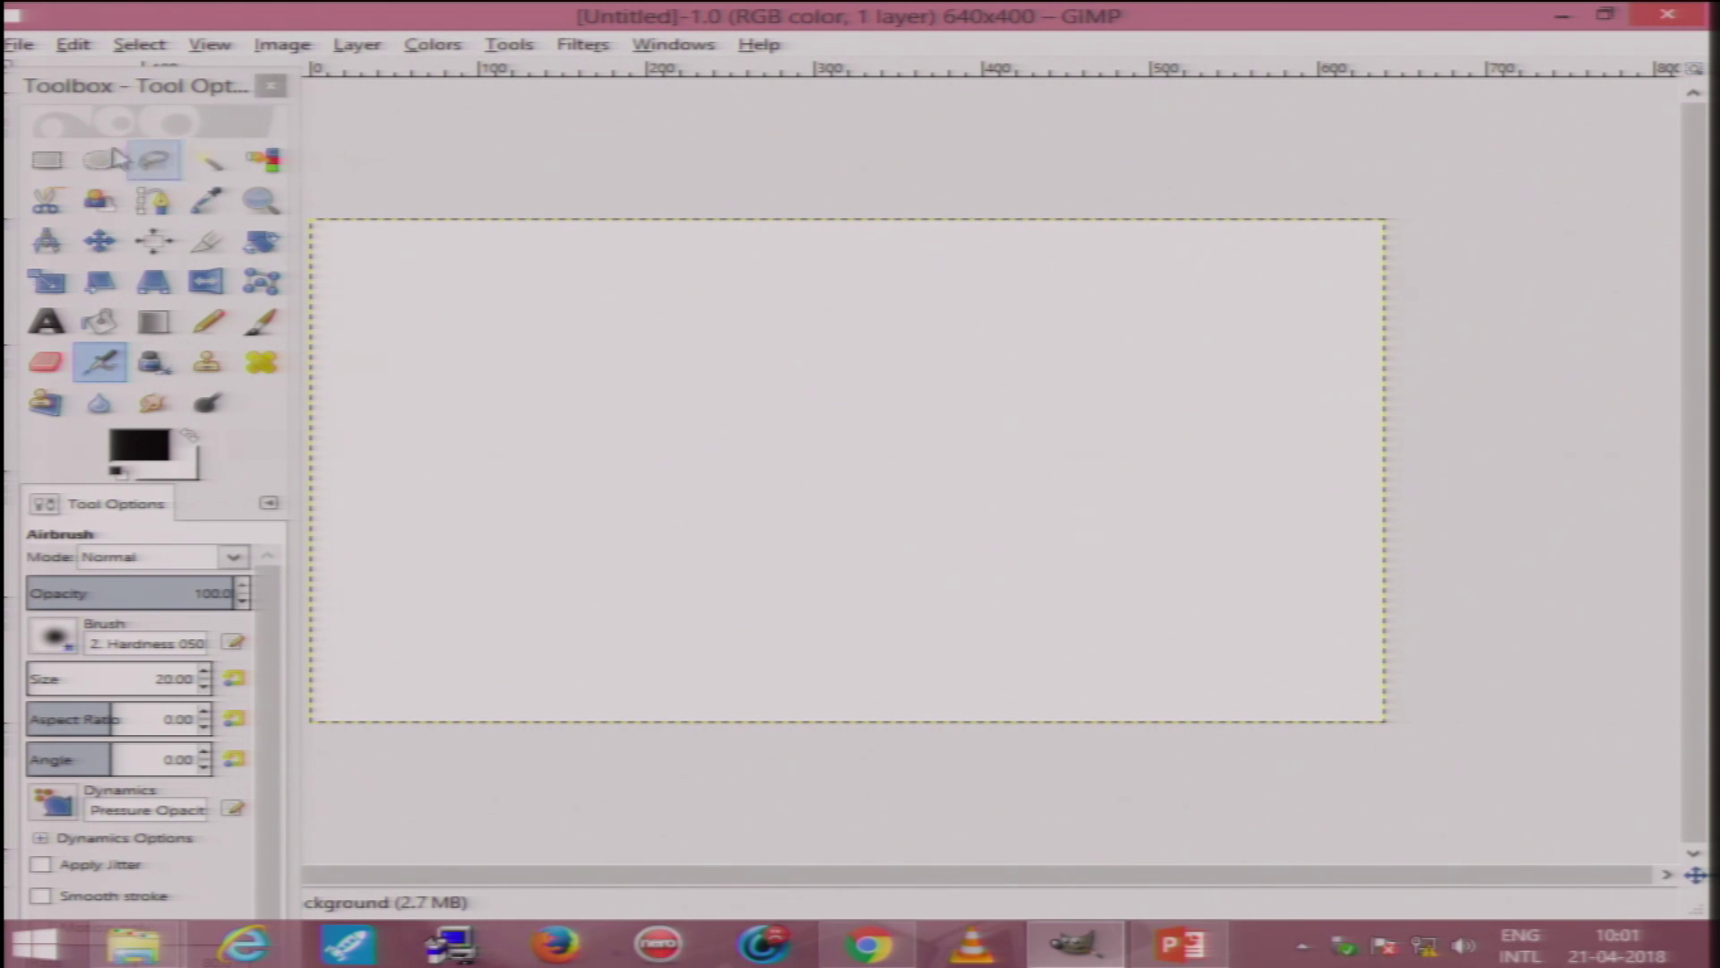
left_click(47, 160)
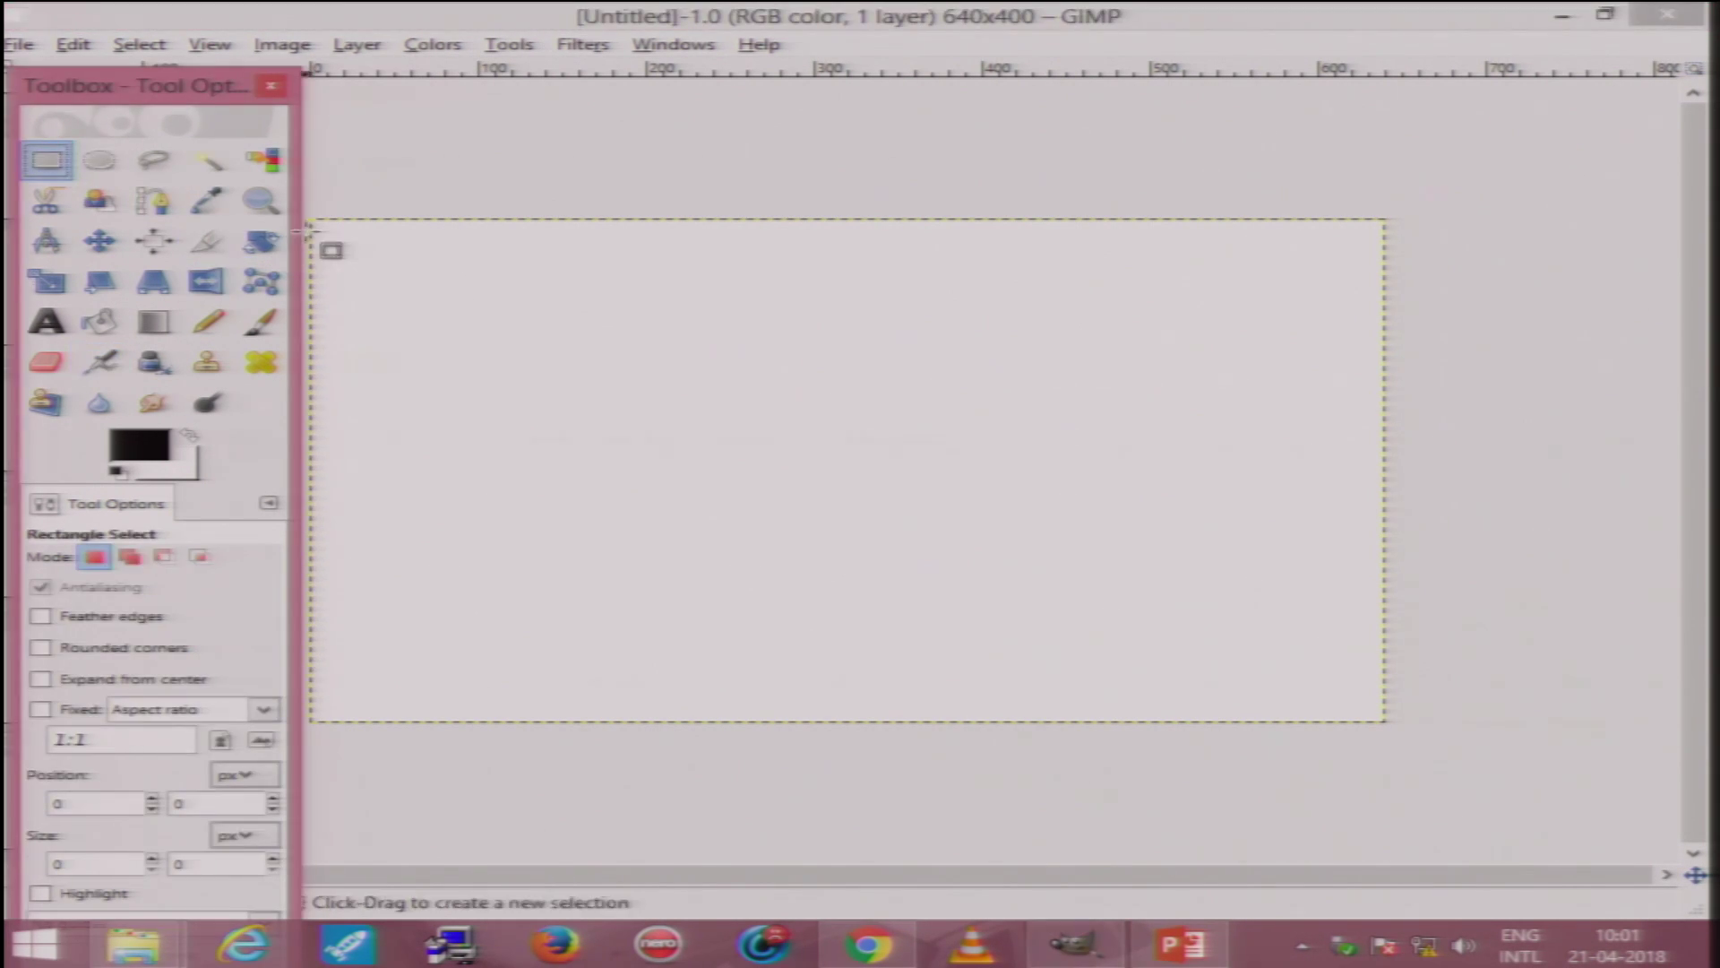
left_click_drag(314, 224, 1384, 719)
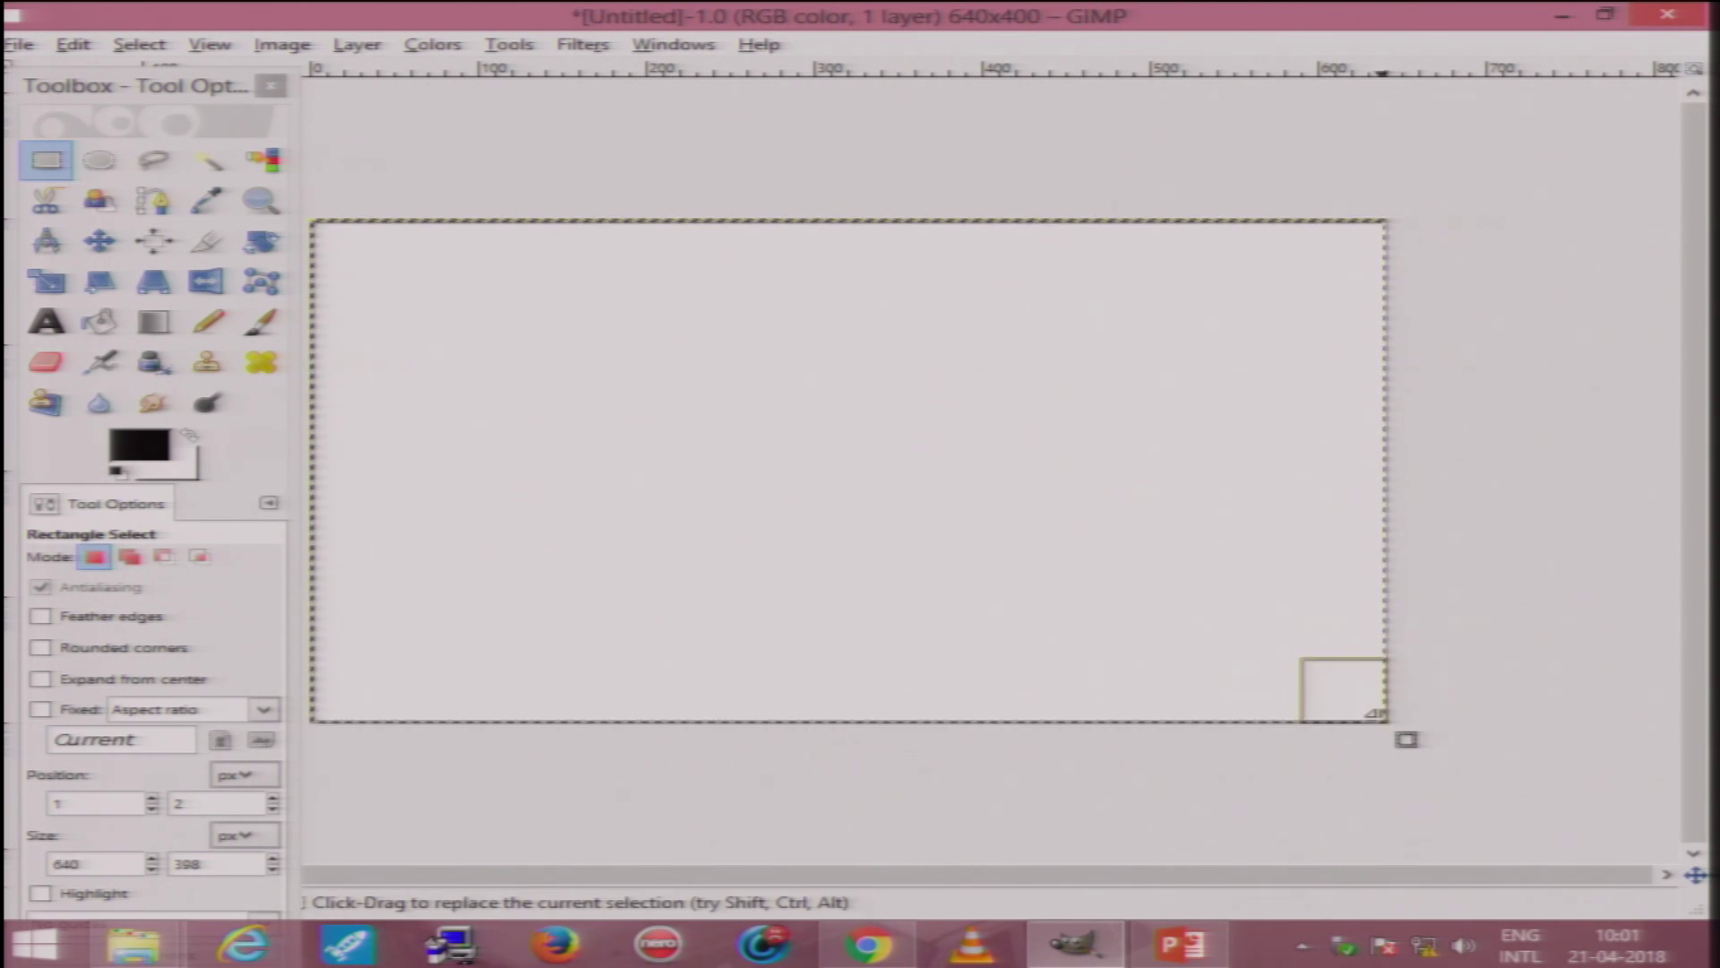
Step: Set the foreground colour to red (ed1414)
left_click(135, 448)
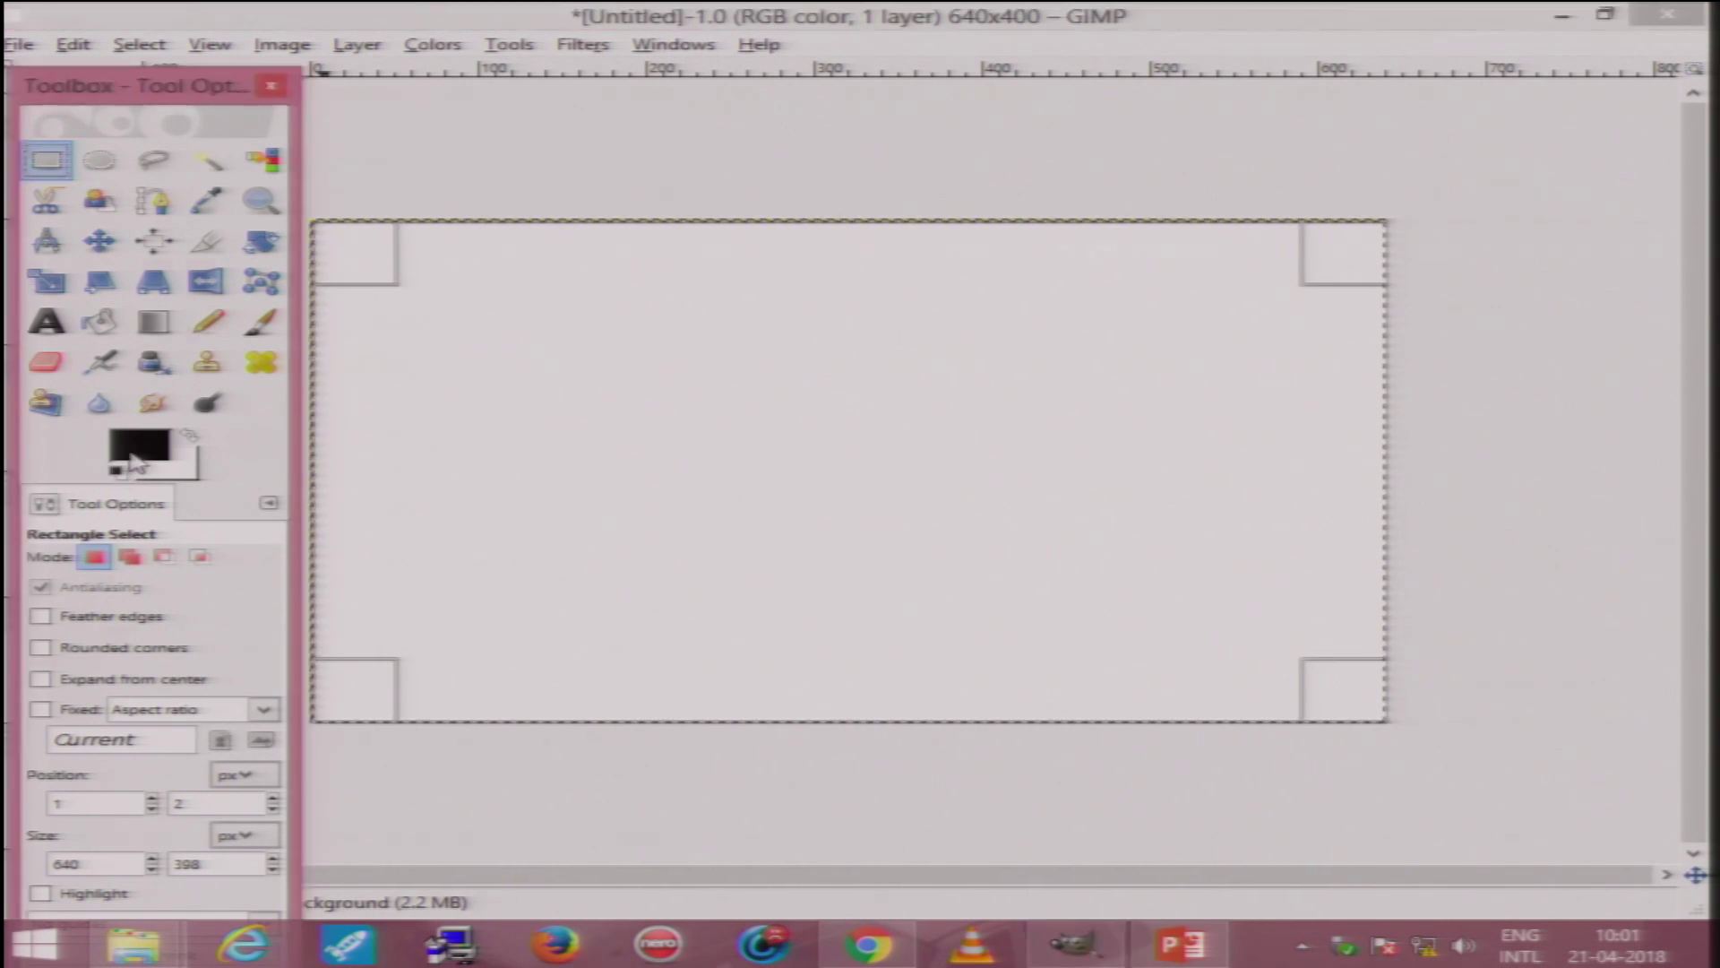
left_click(269, 381)
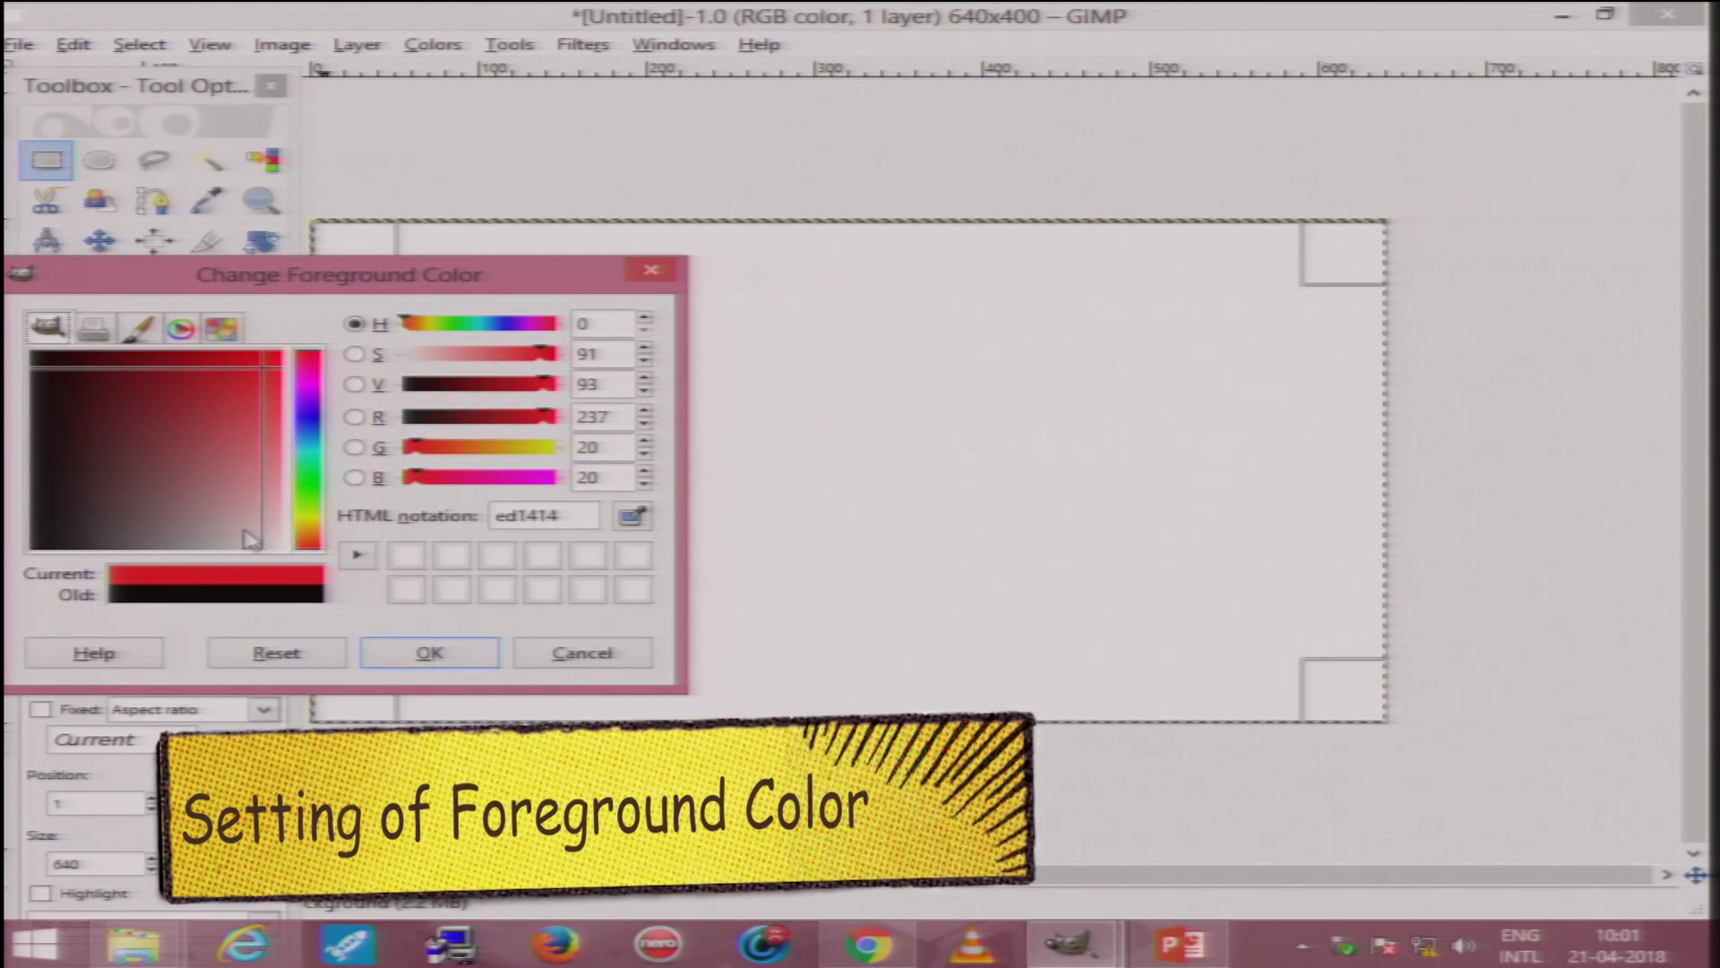
left_click(421, 653)
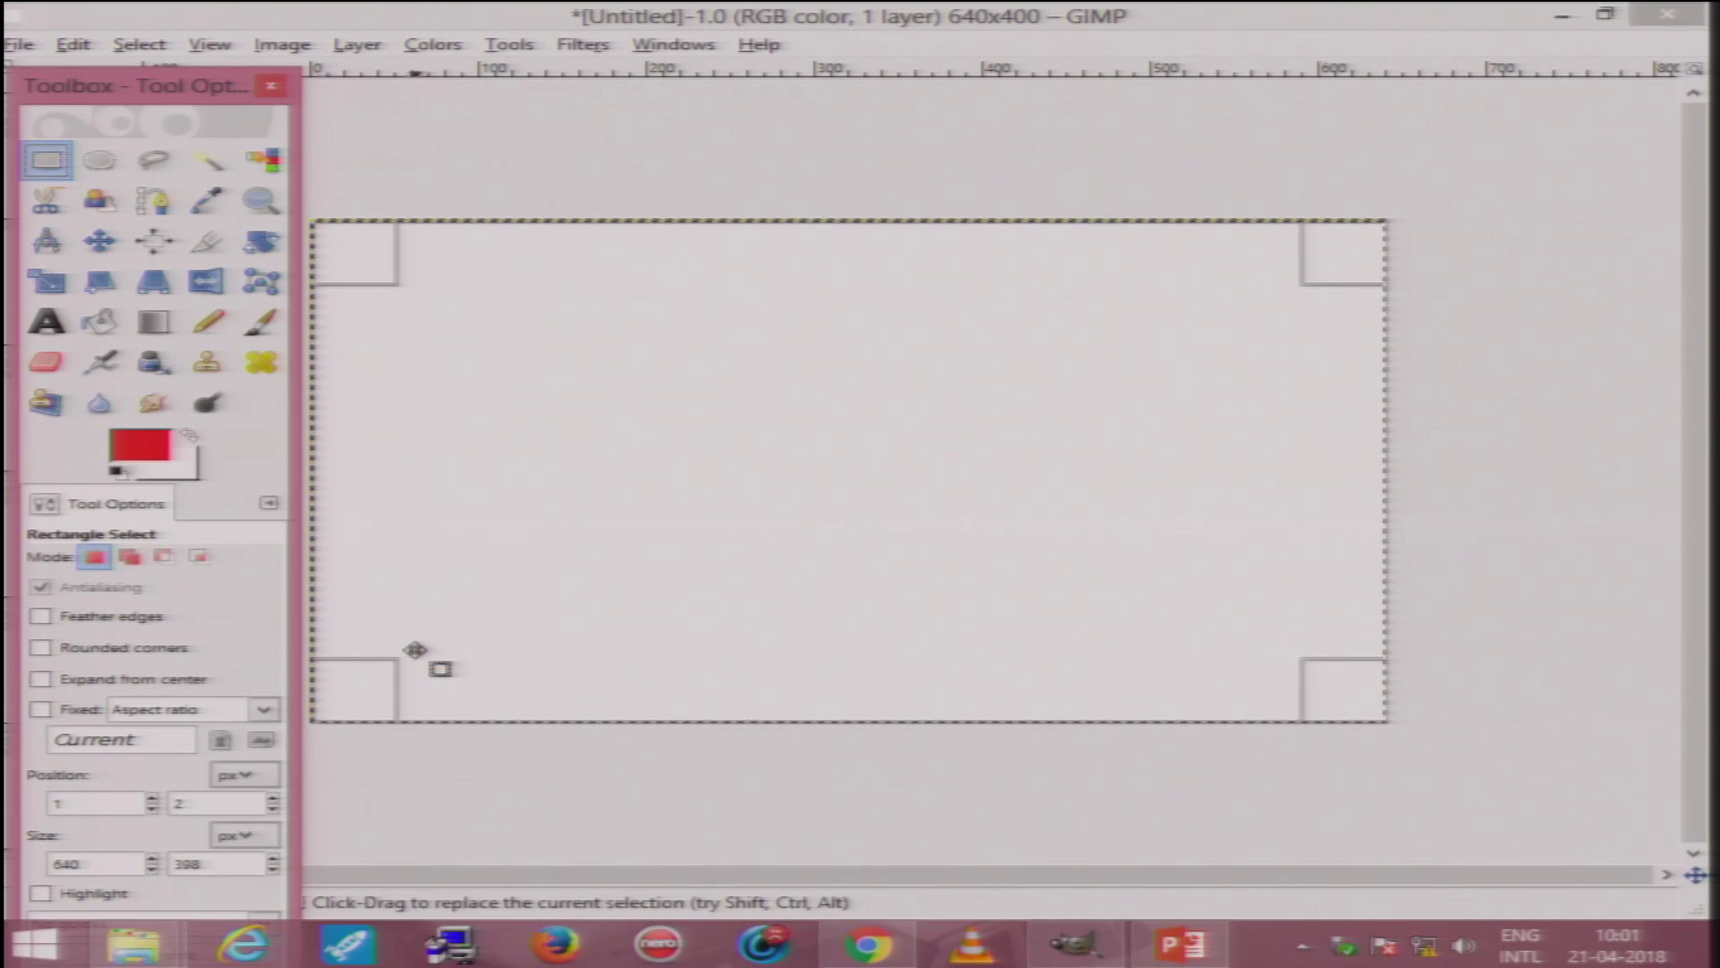
Step: Set the background colour to muted green (598f5a)
left_click(173, 466)
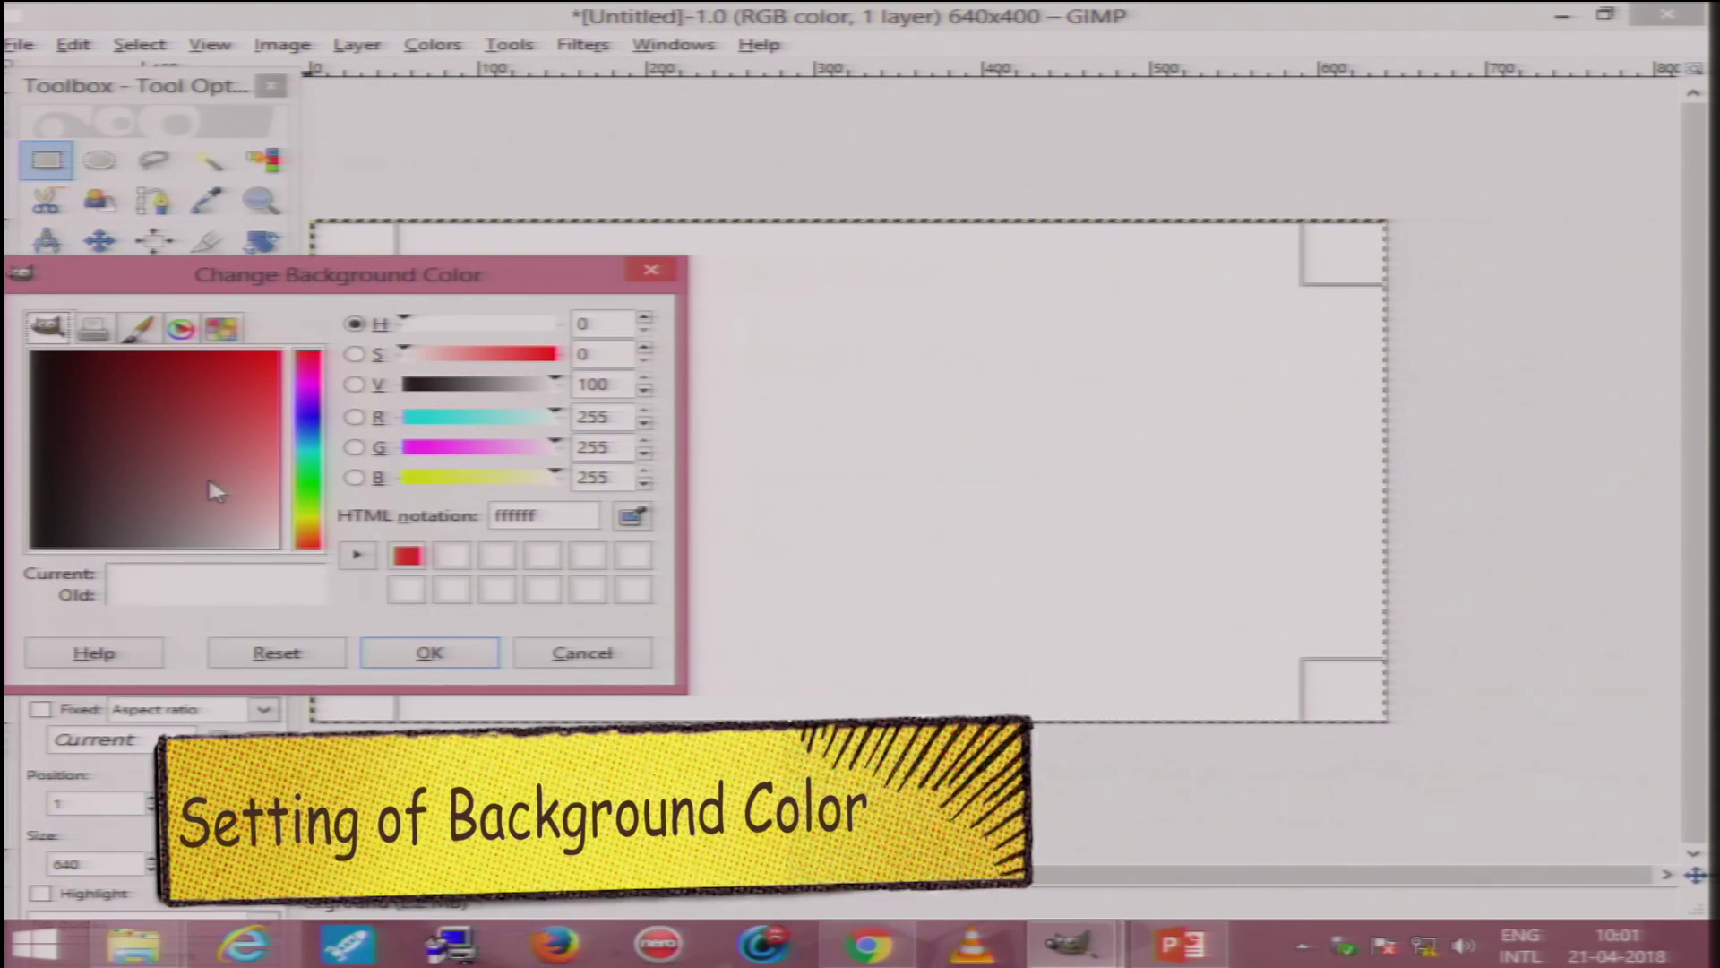
left_click(307, 491)
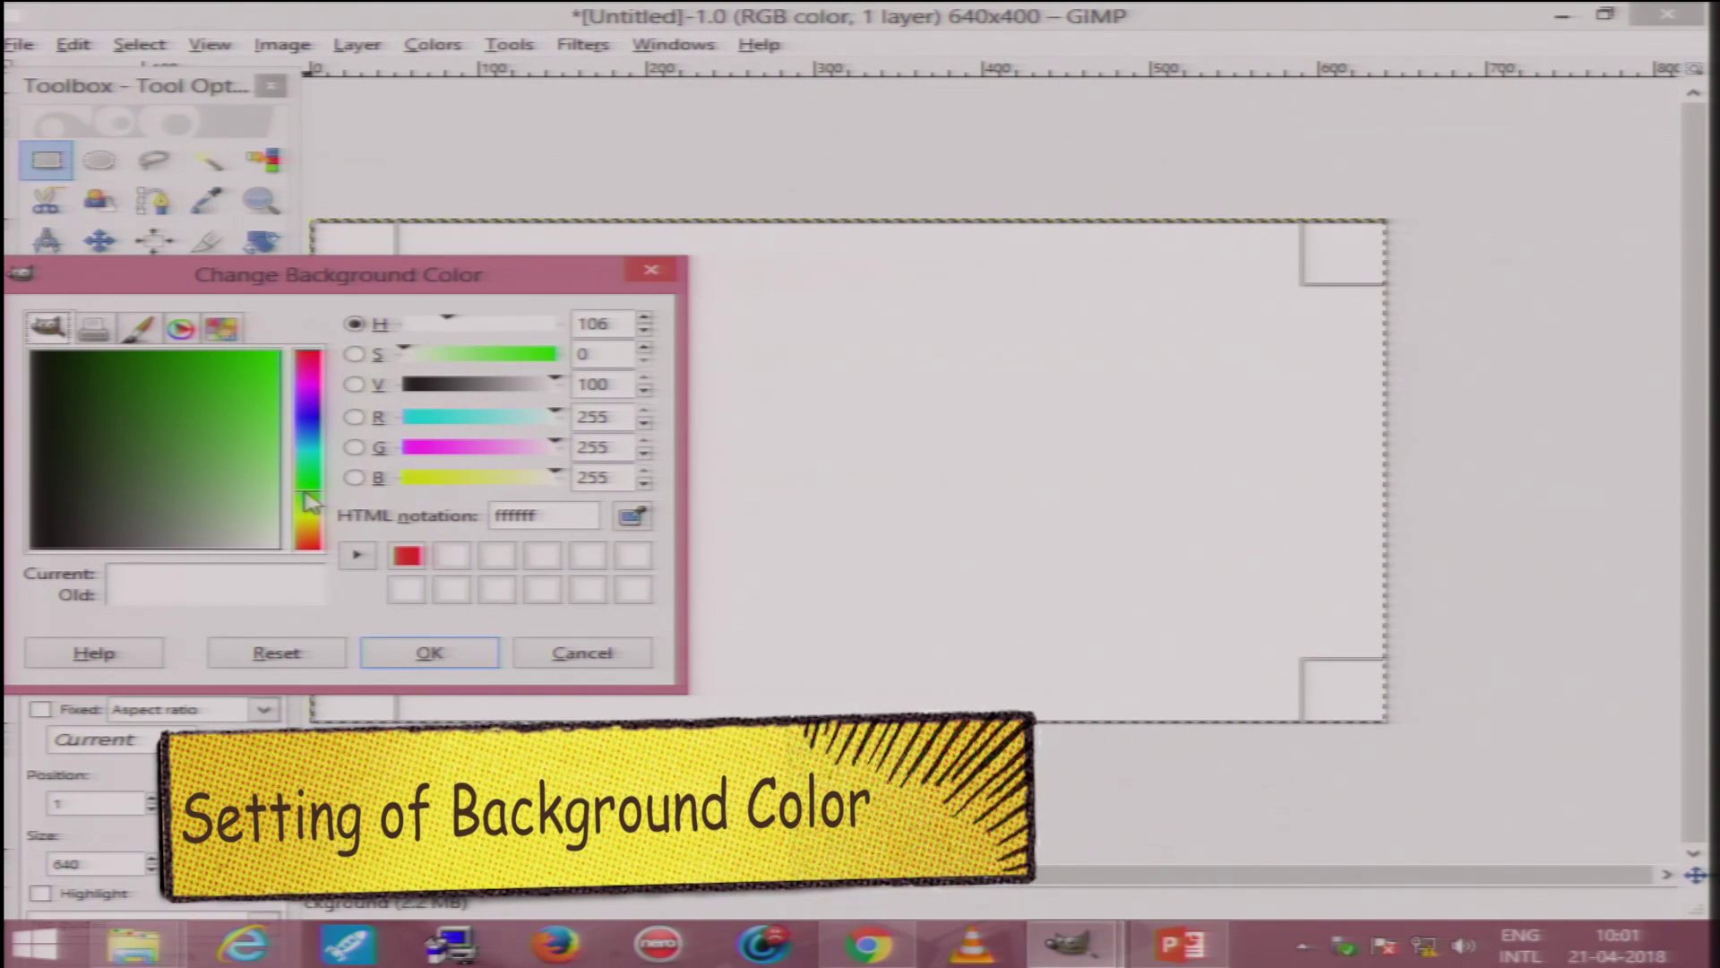
left_click(416, 658)
left_click(170, 473)
left_click(176, 484)
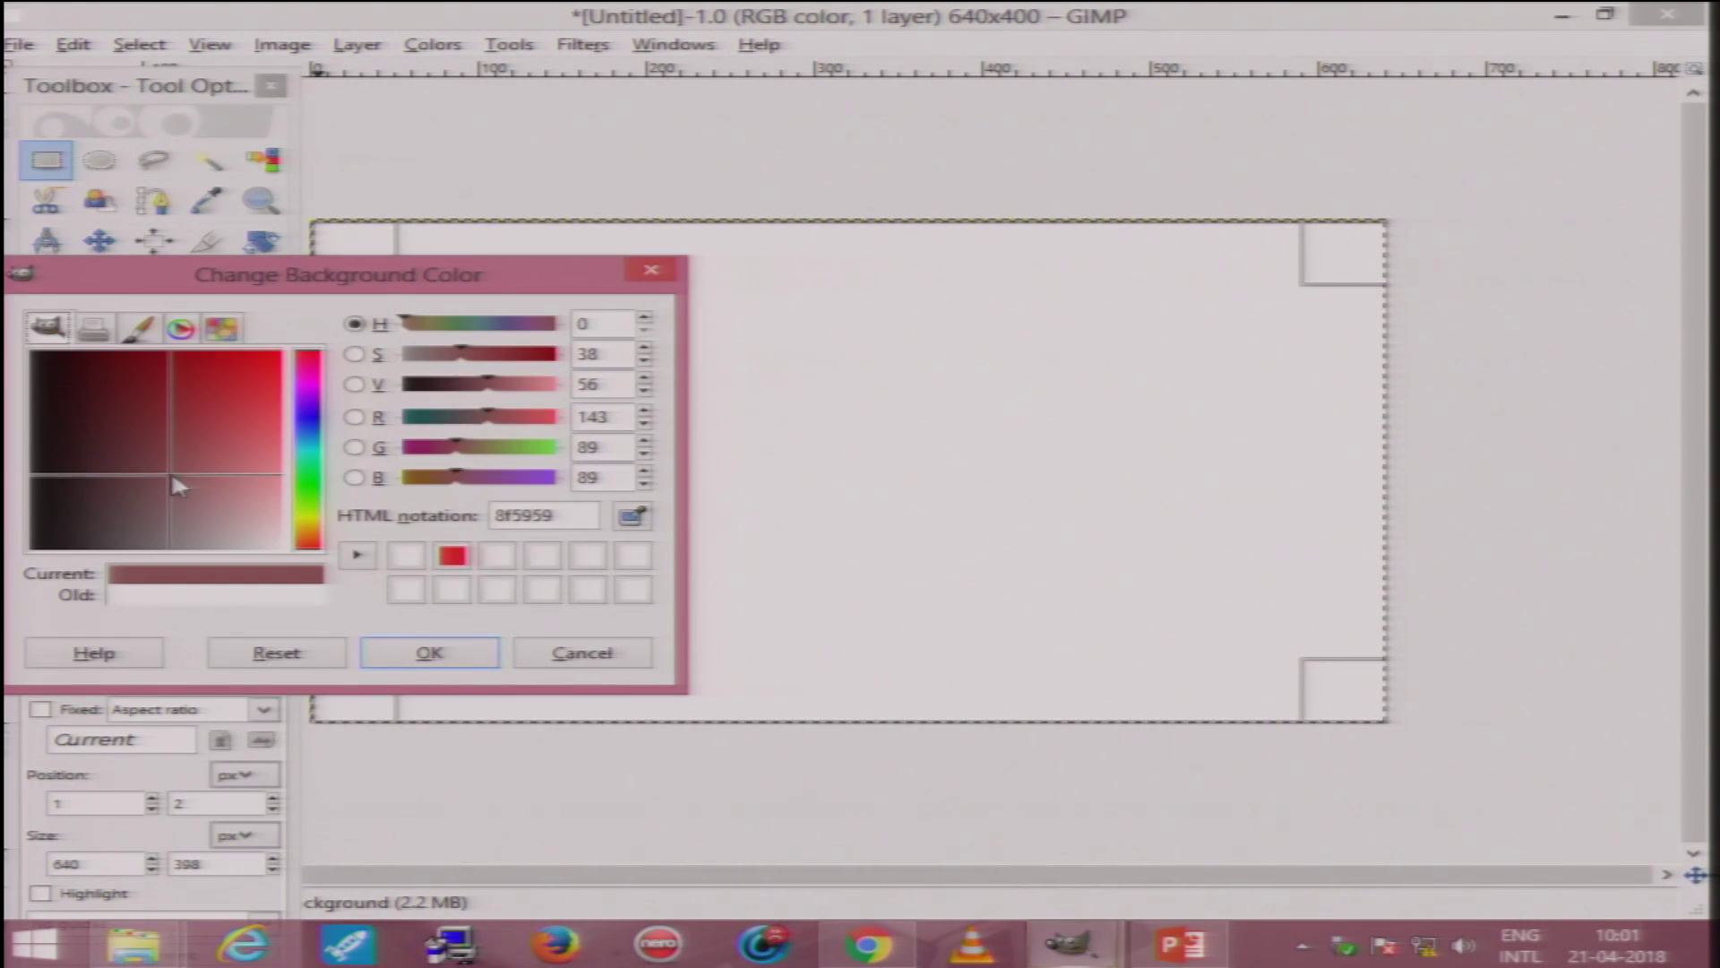
left_click(308, 493)
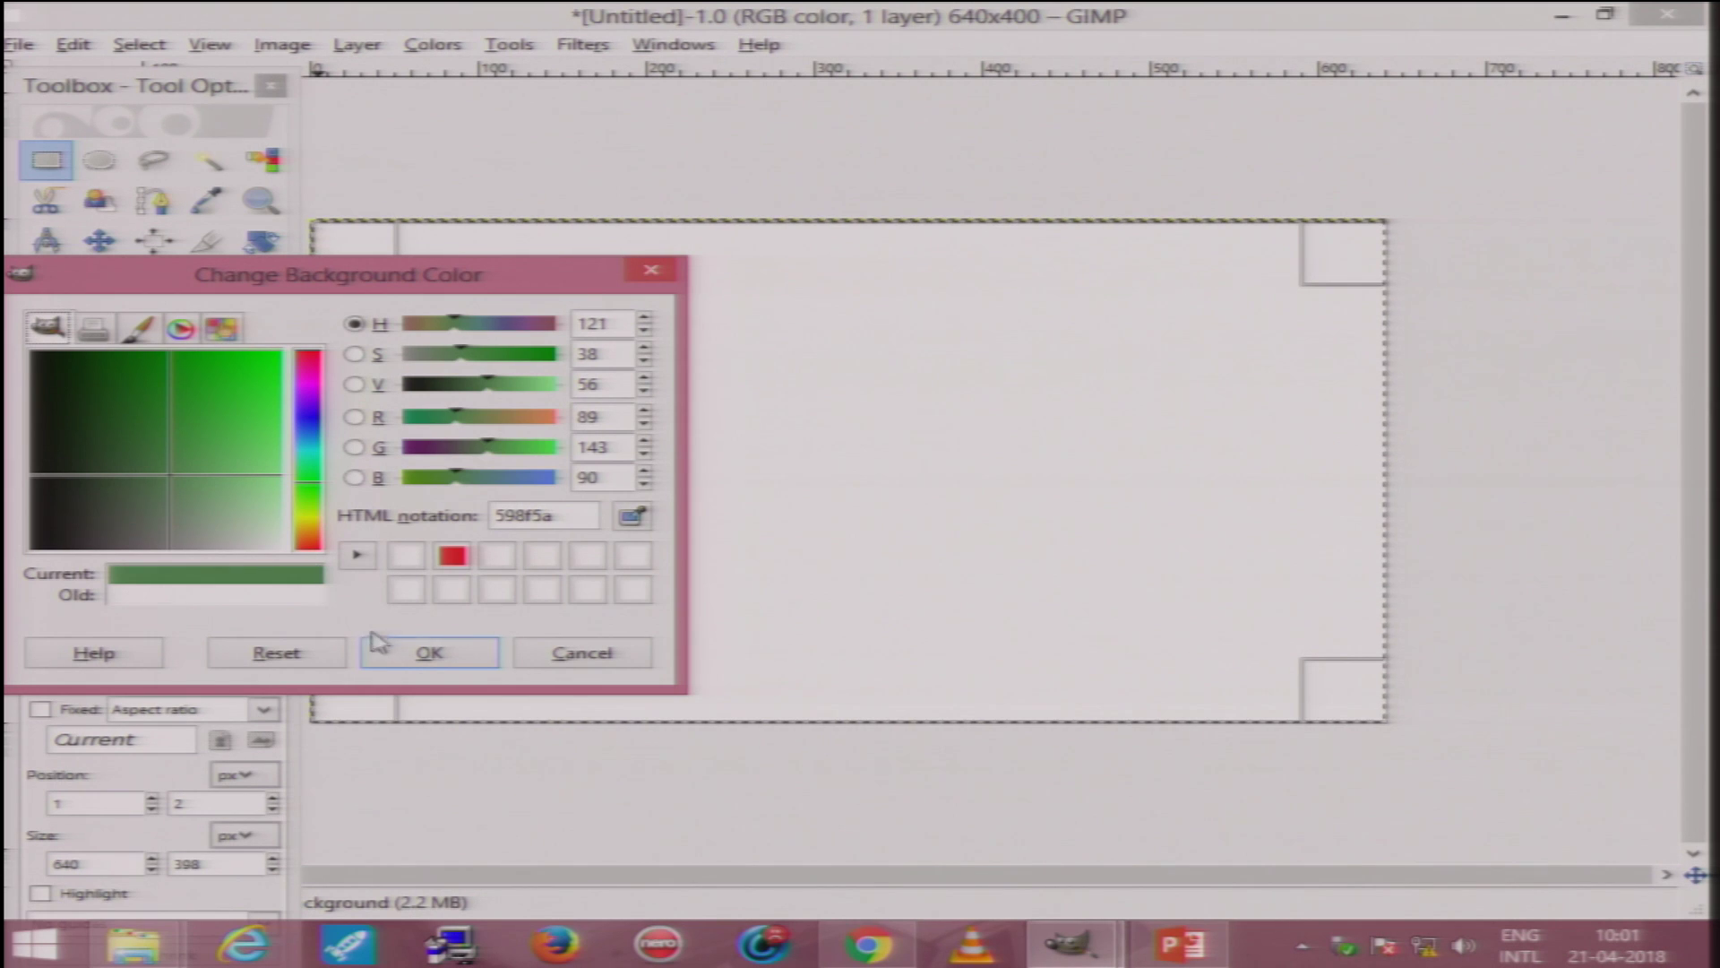
left_click(405, 656)
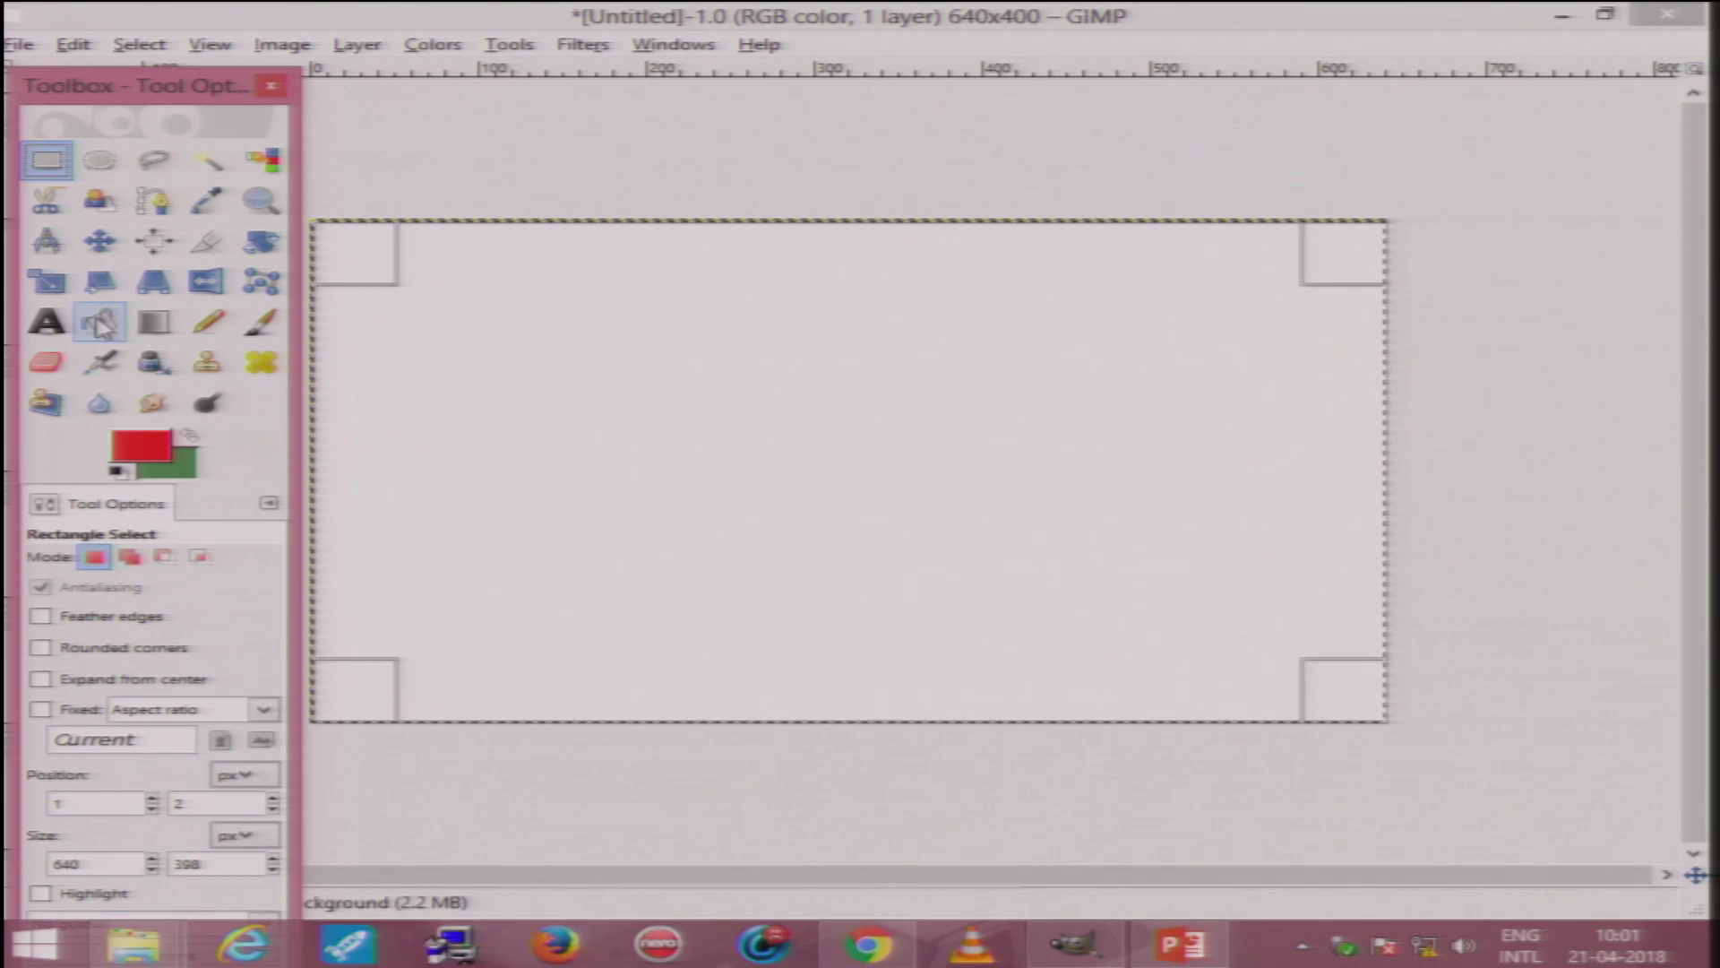
Step: Bucket-fill the selection with red, then refill it with the green background colour
left_click(101, 323)
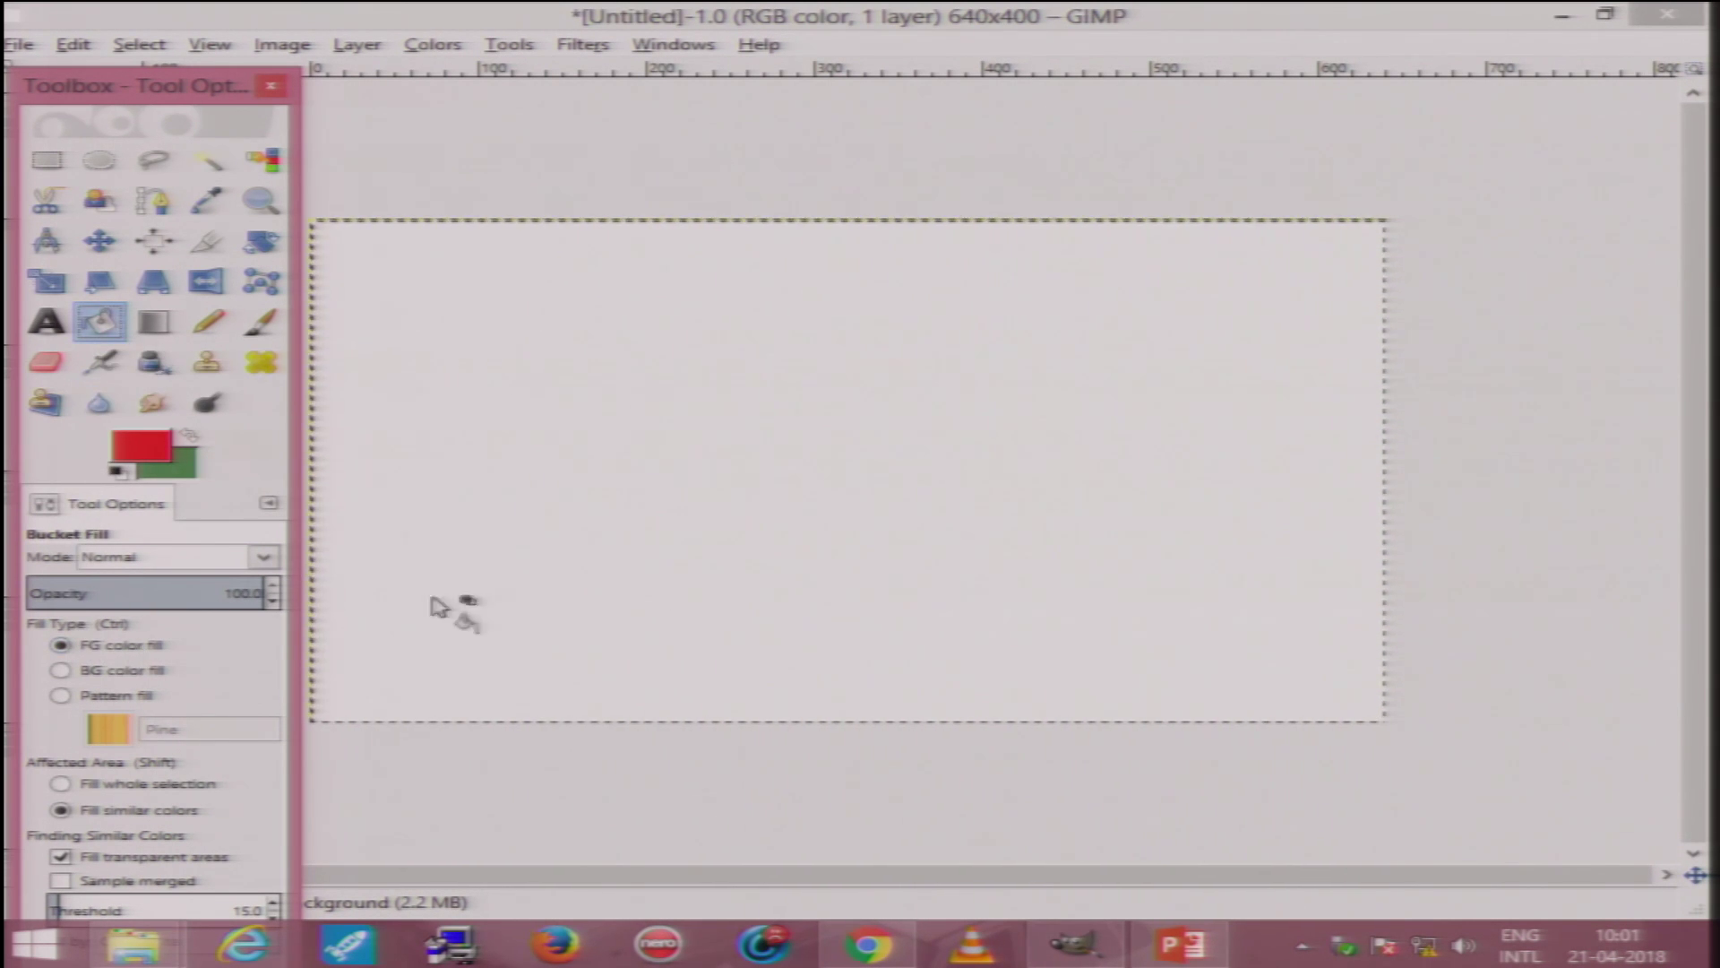
left_click(644, 556)
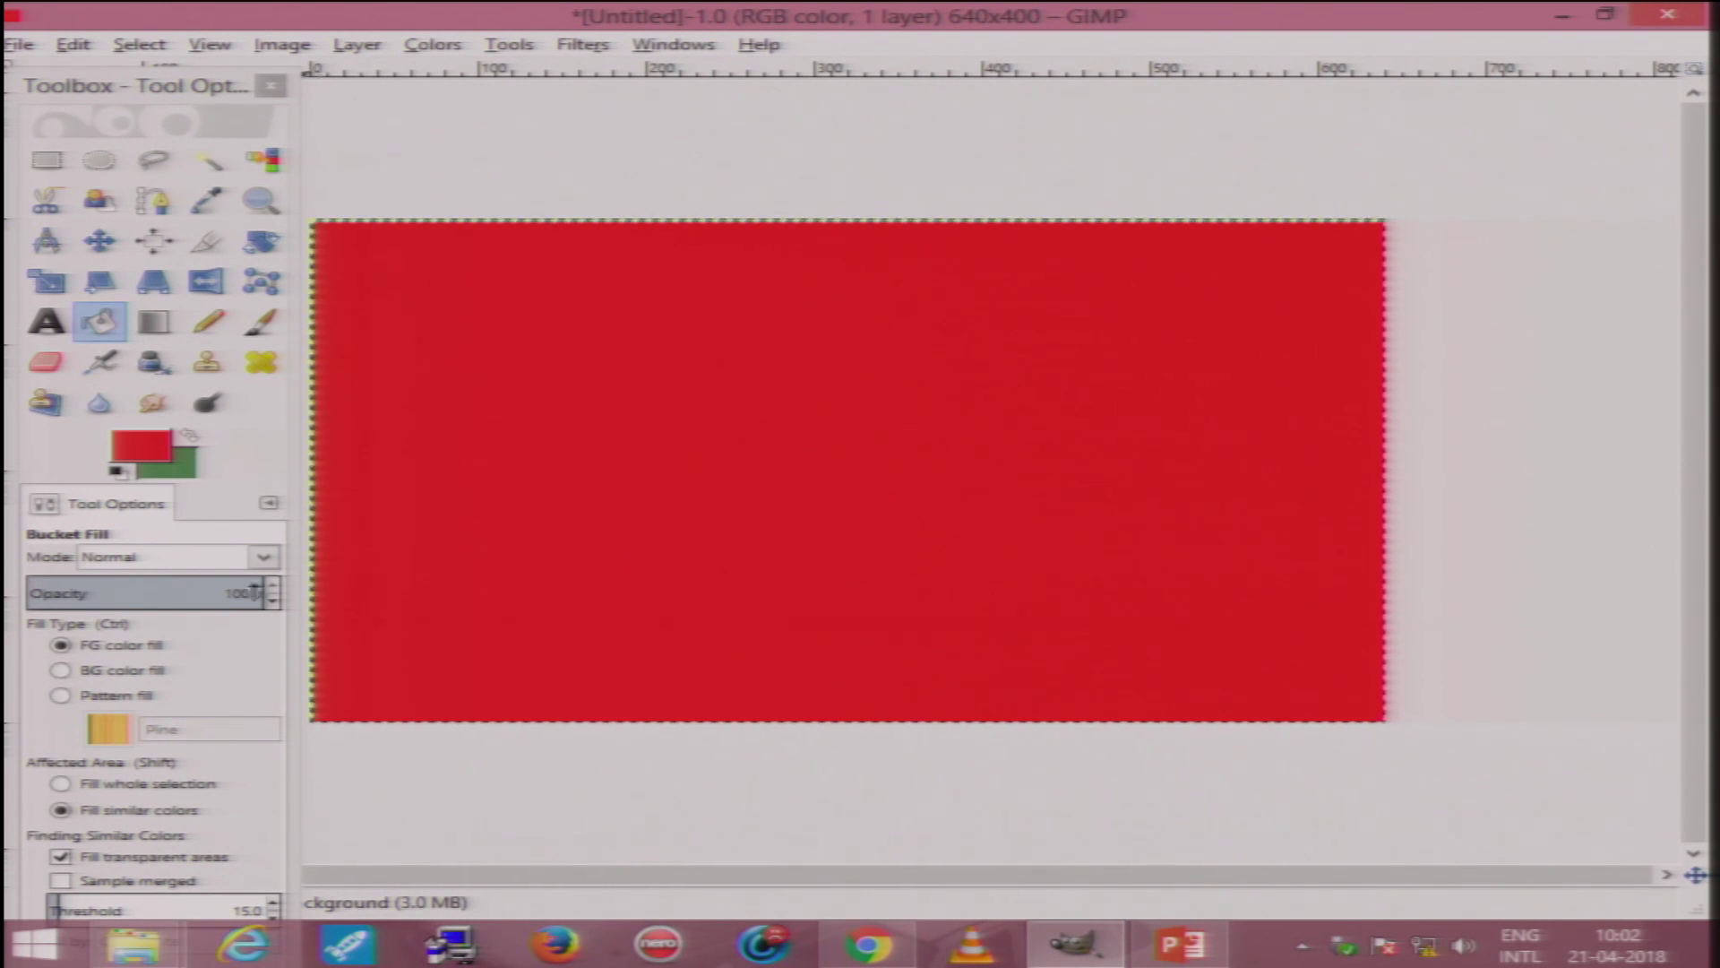
left_click(89, 672)
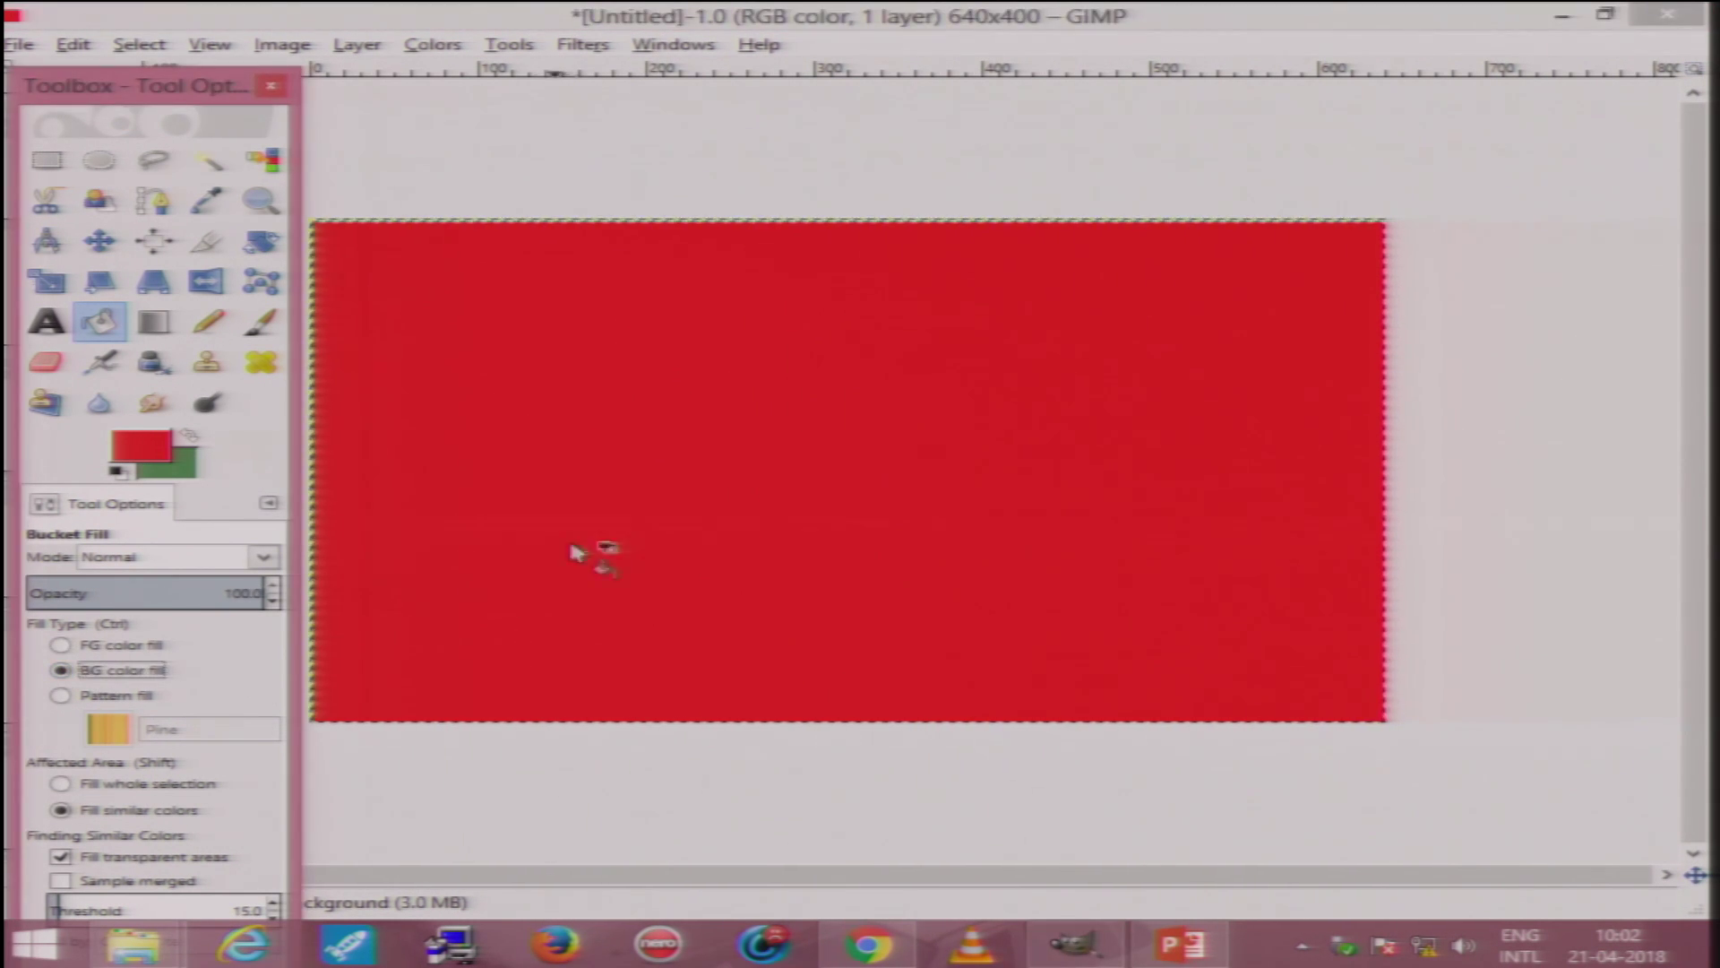
left_click(674, 477)
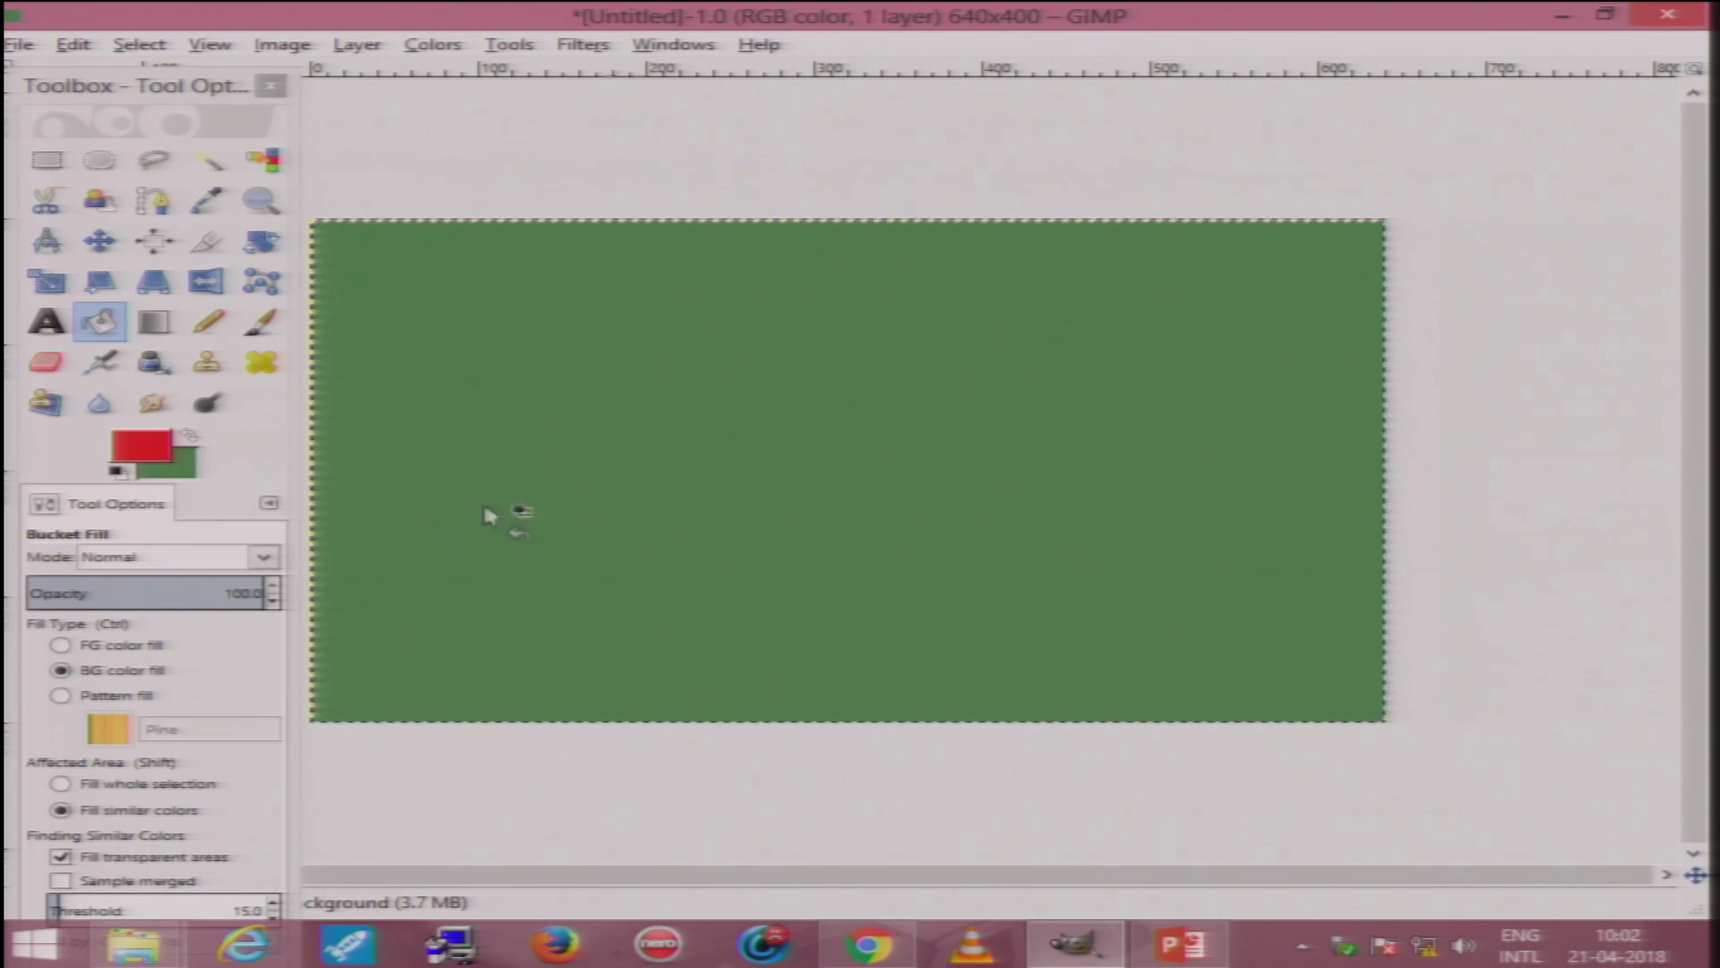
Step: Switch the bucket fill to pattern mode using the Dried mud pattern
left_click(76, 700)
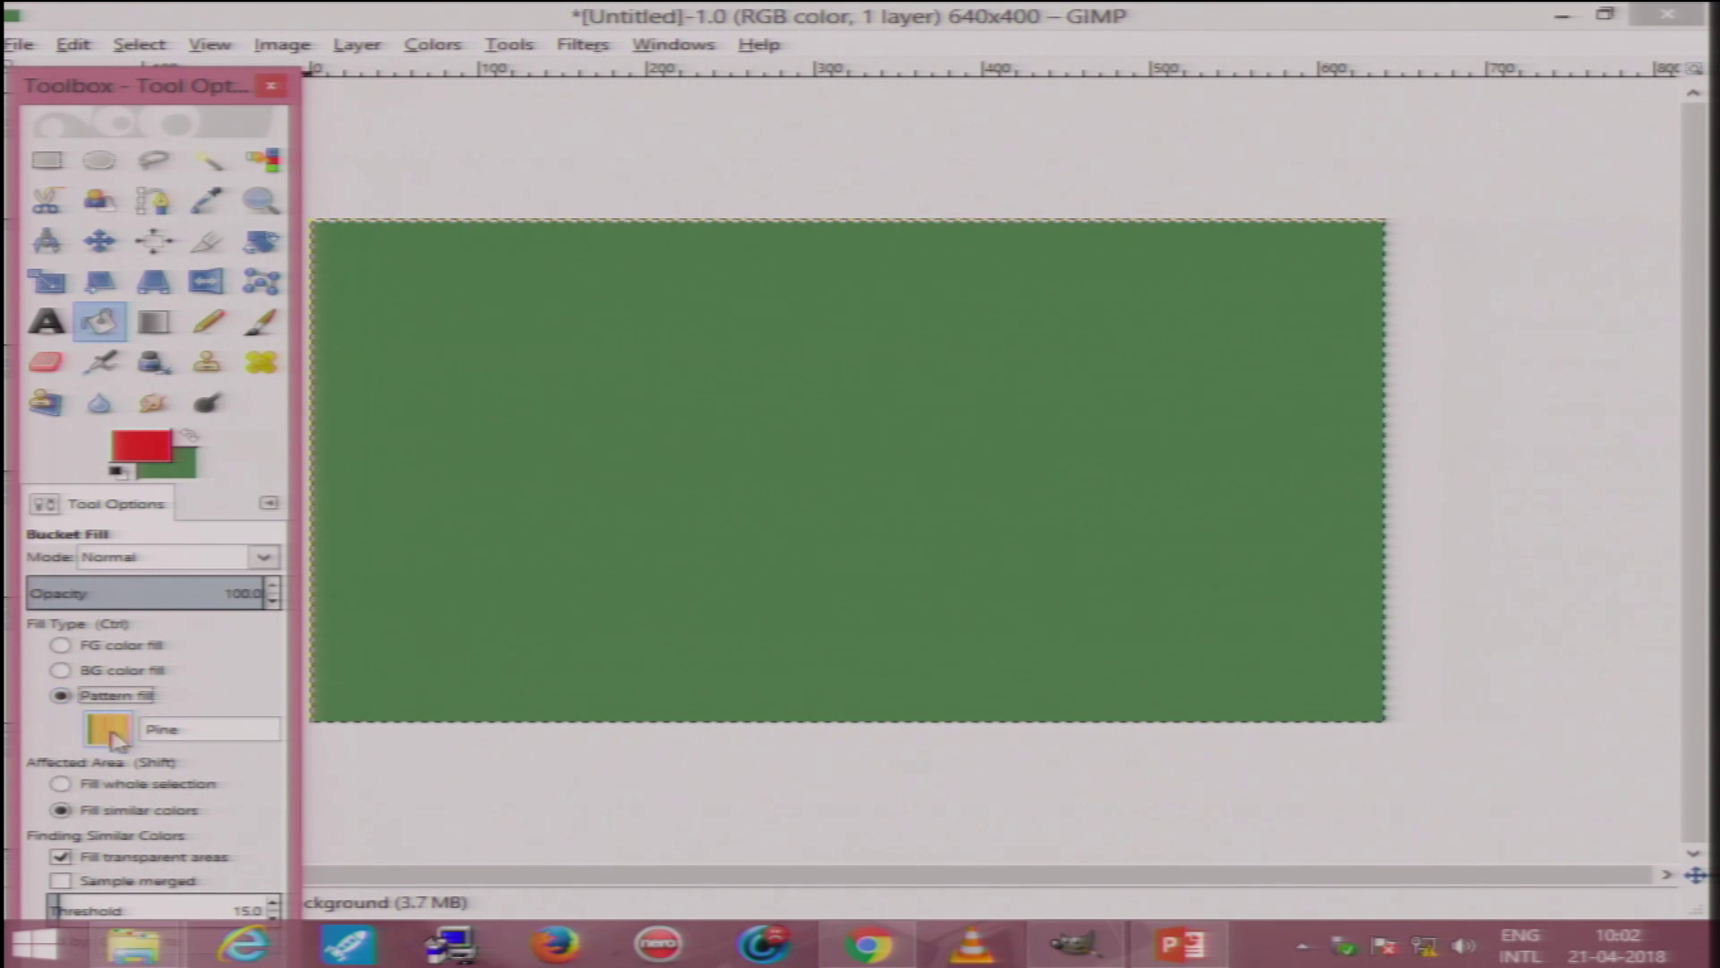
left_click(116, 738)
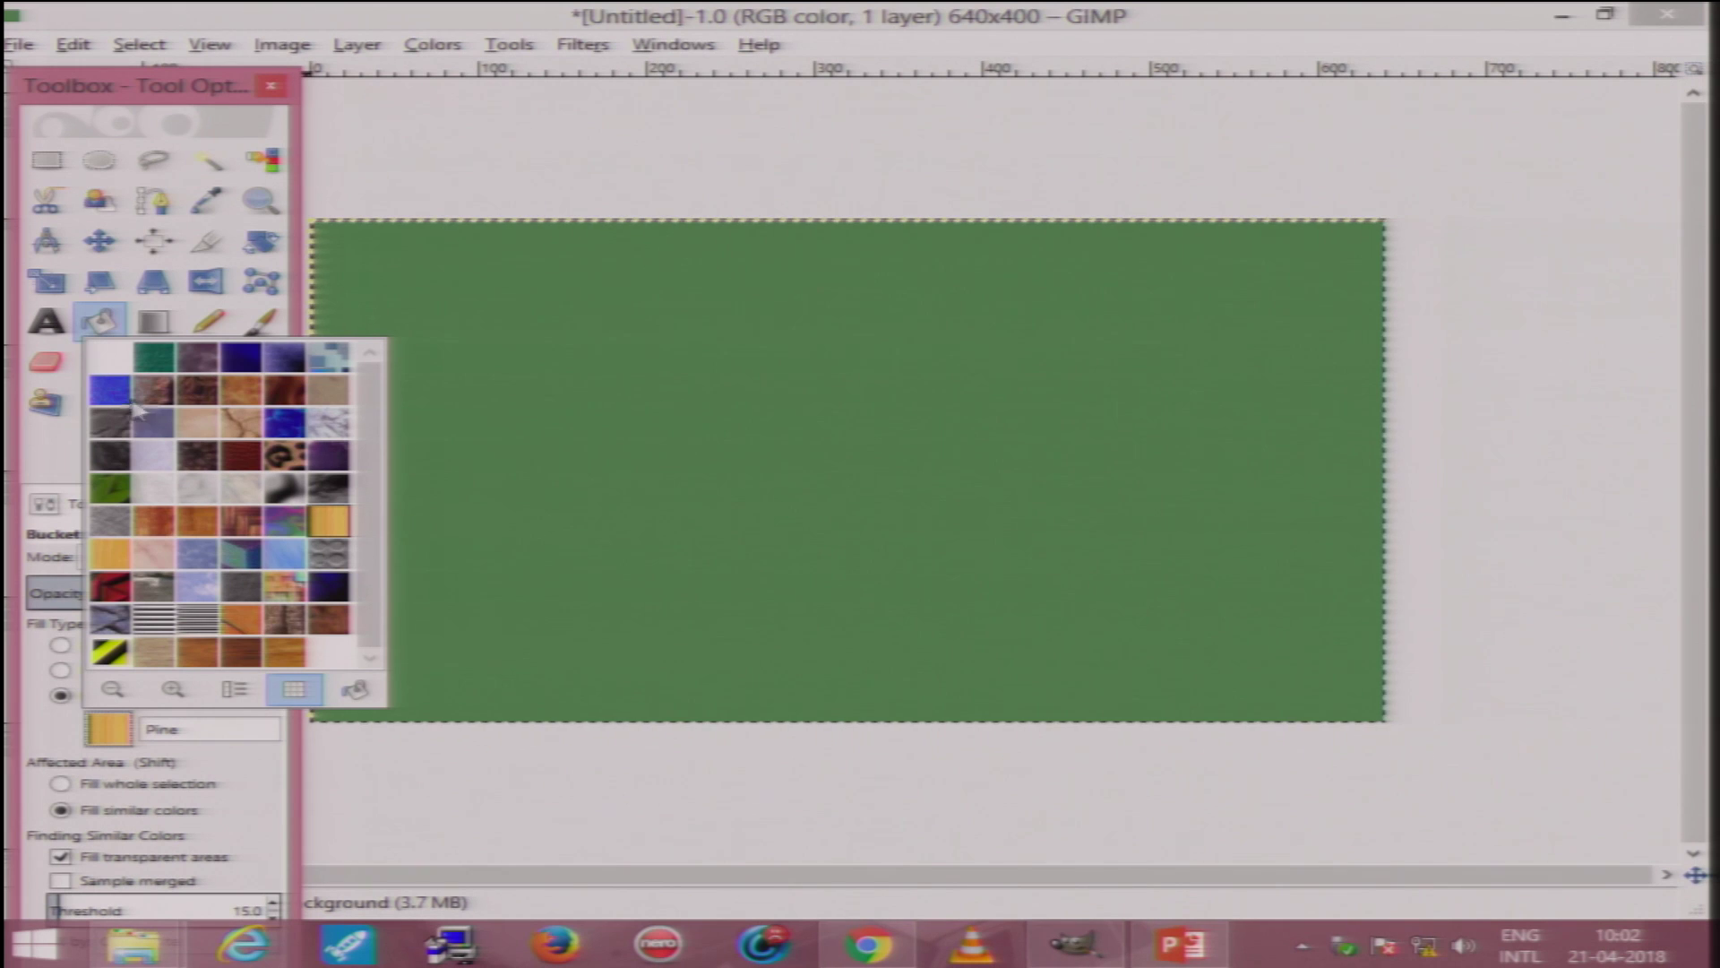
left_click(224, 432)
Step: Fill the canvas with Dried mud and draw a roughly 493×196 elliptical selection across its centre
left_click(684, 438)
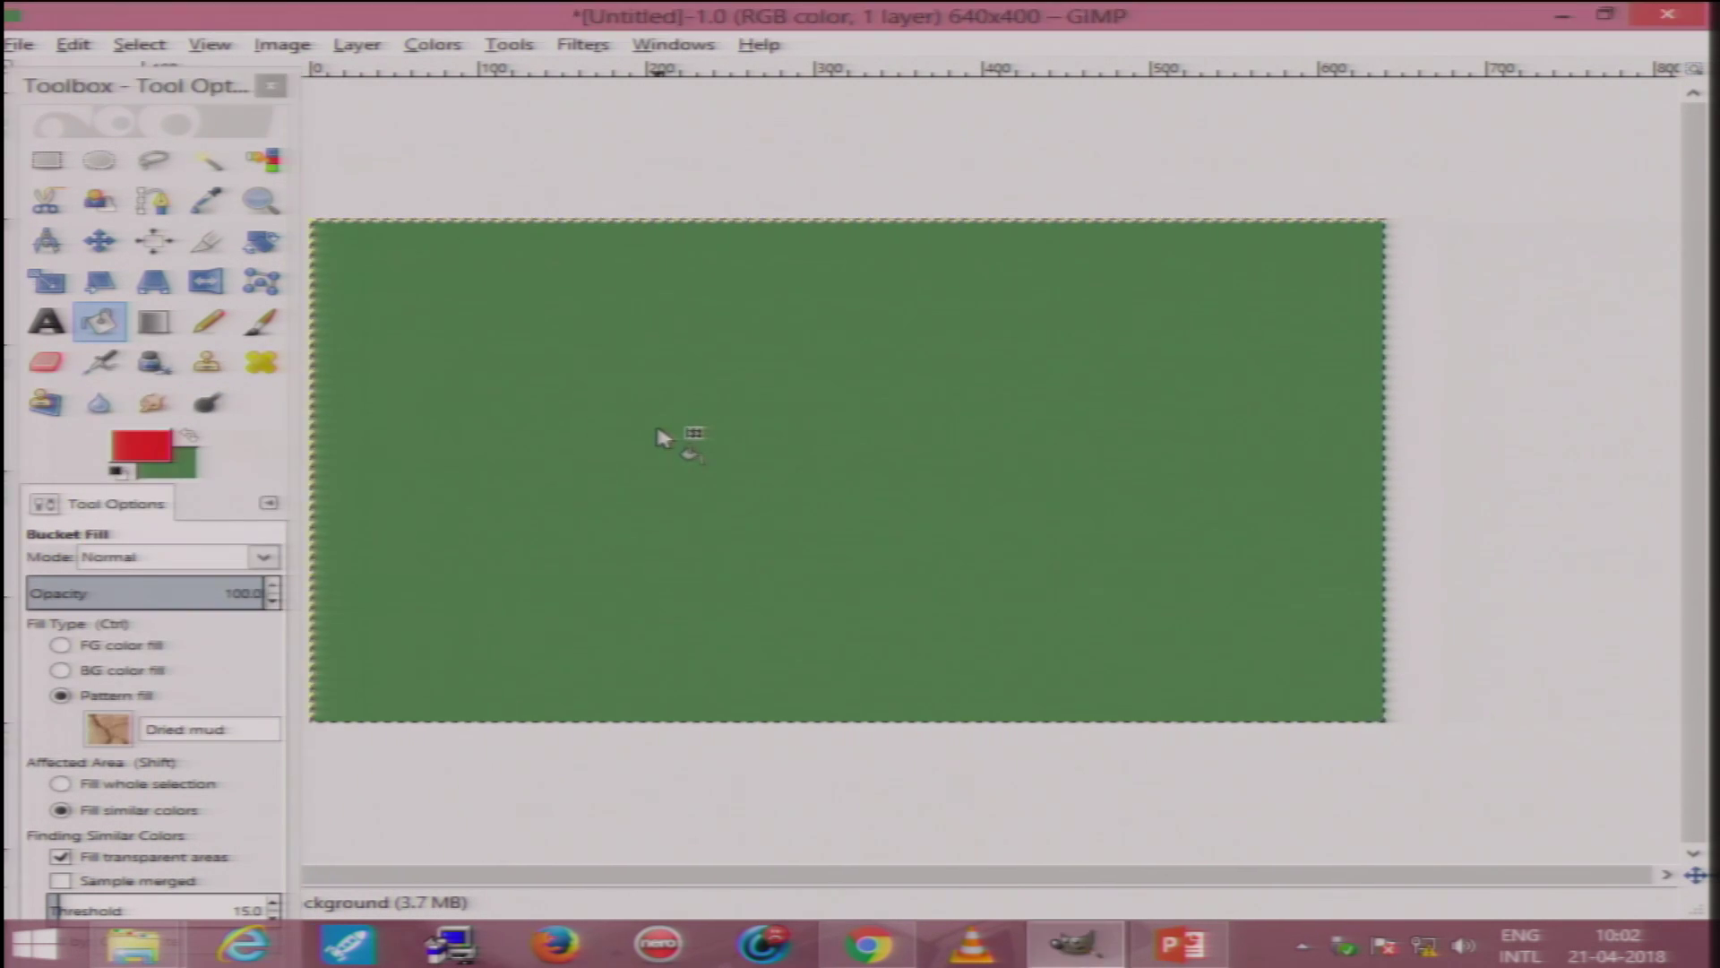
left_click(663, 439)
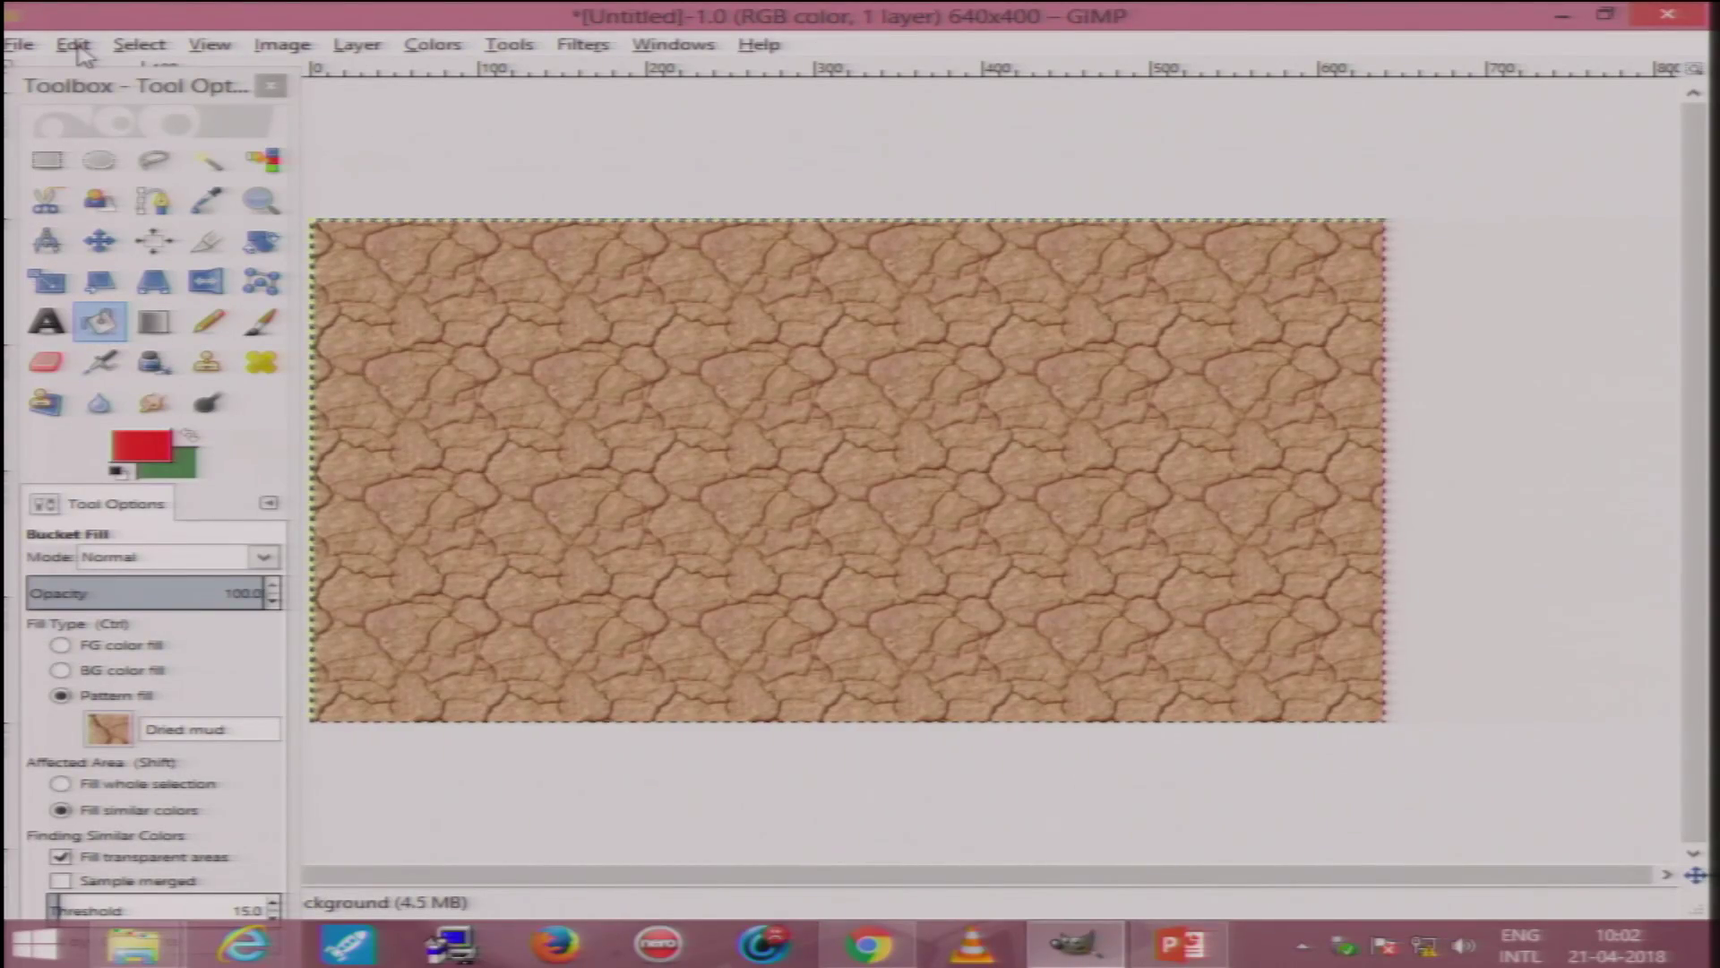
left_click(99, 160)
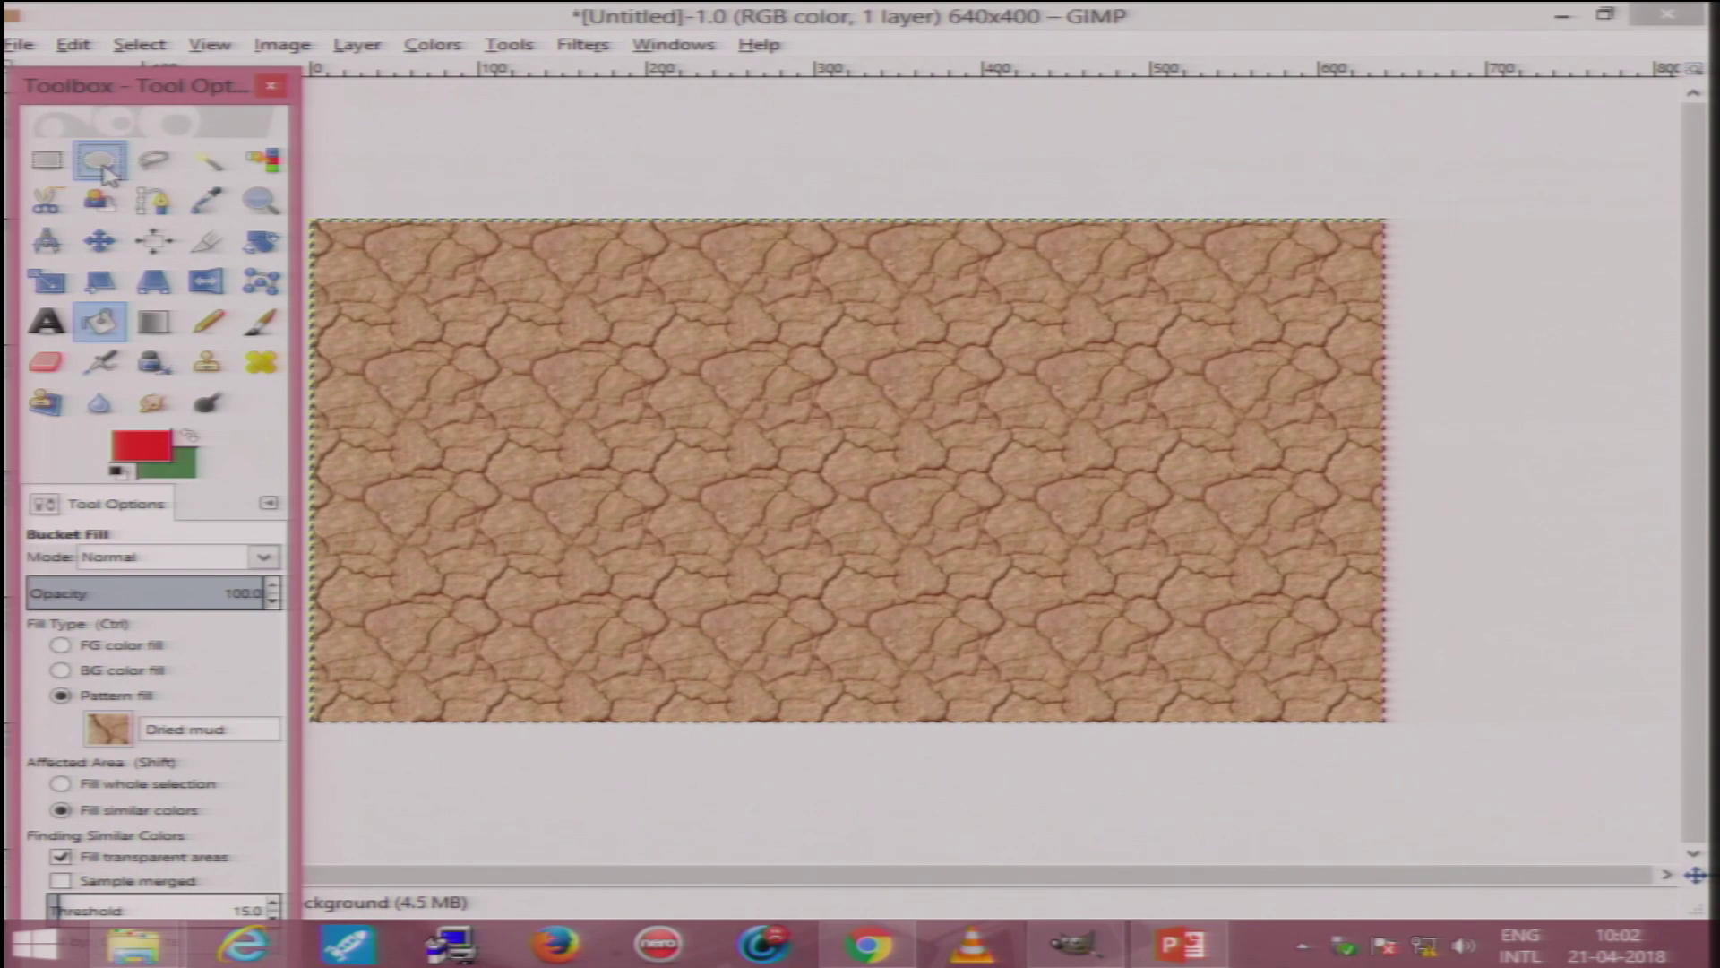
left_click_drag(440, 345, 1266, 590)
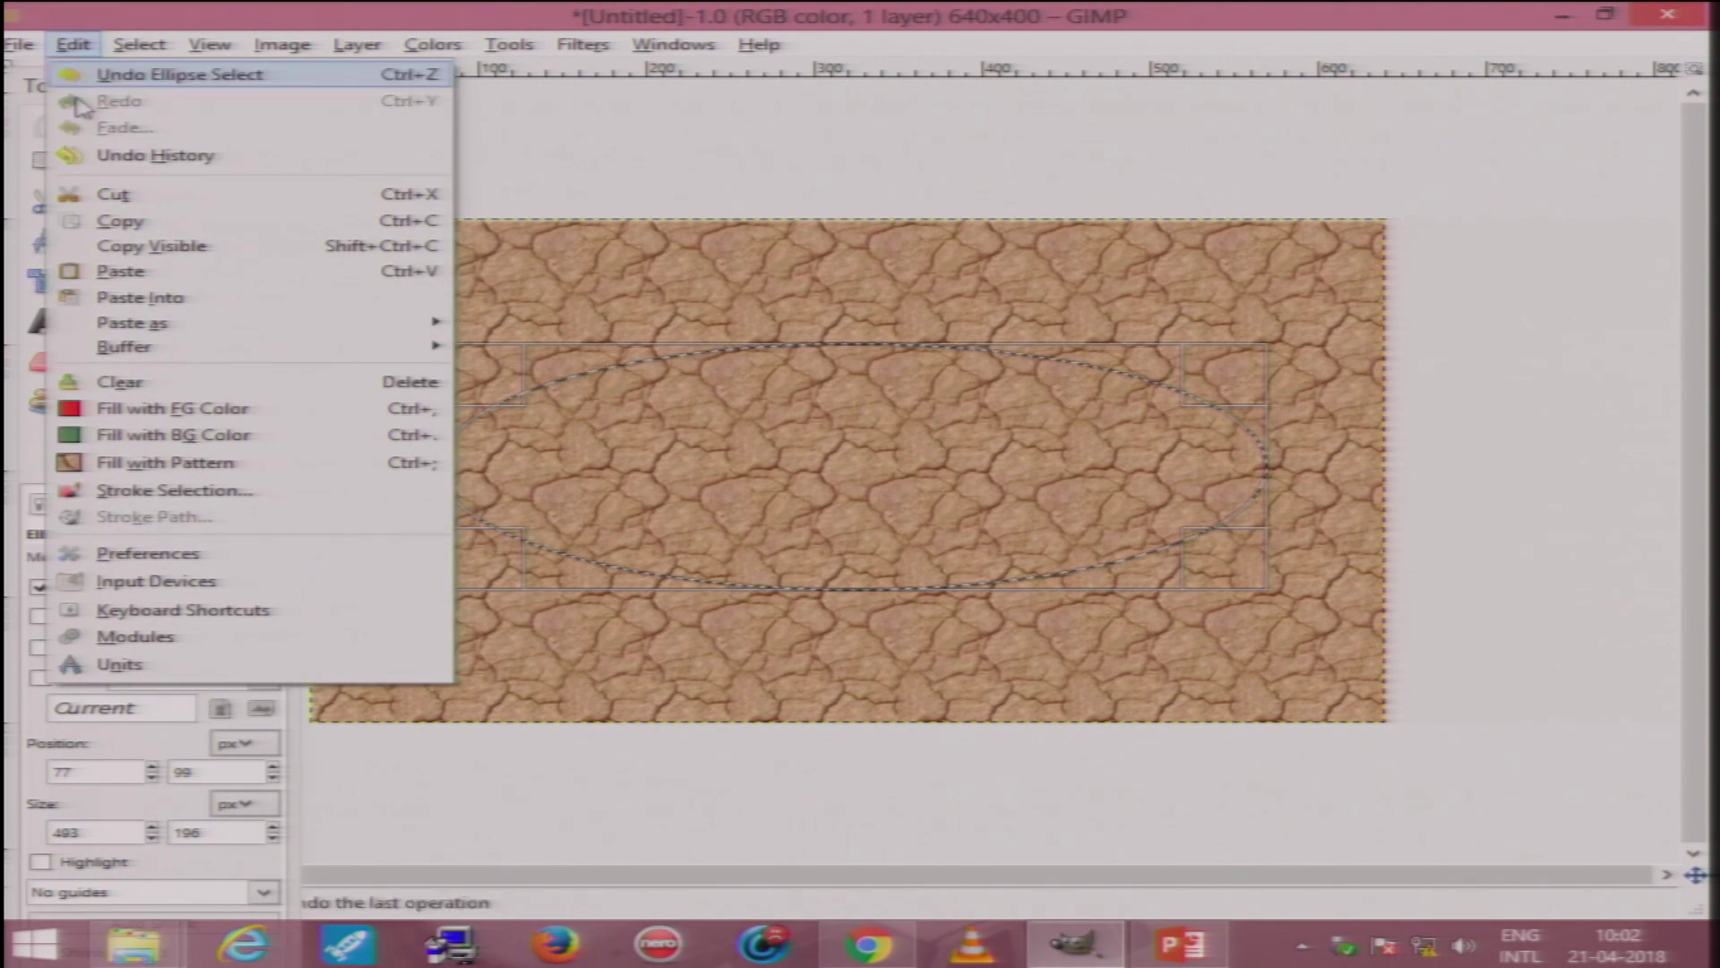
Step: Fill the ellipse with red, green and Dried mud in turn, finishing with solid green 598f5a
left_click(168, 410)
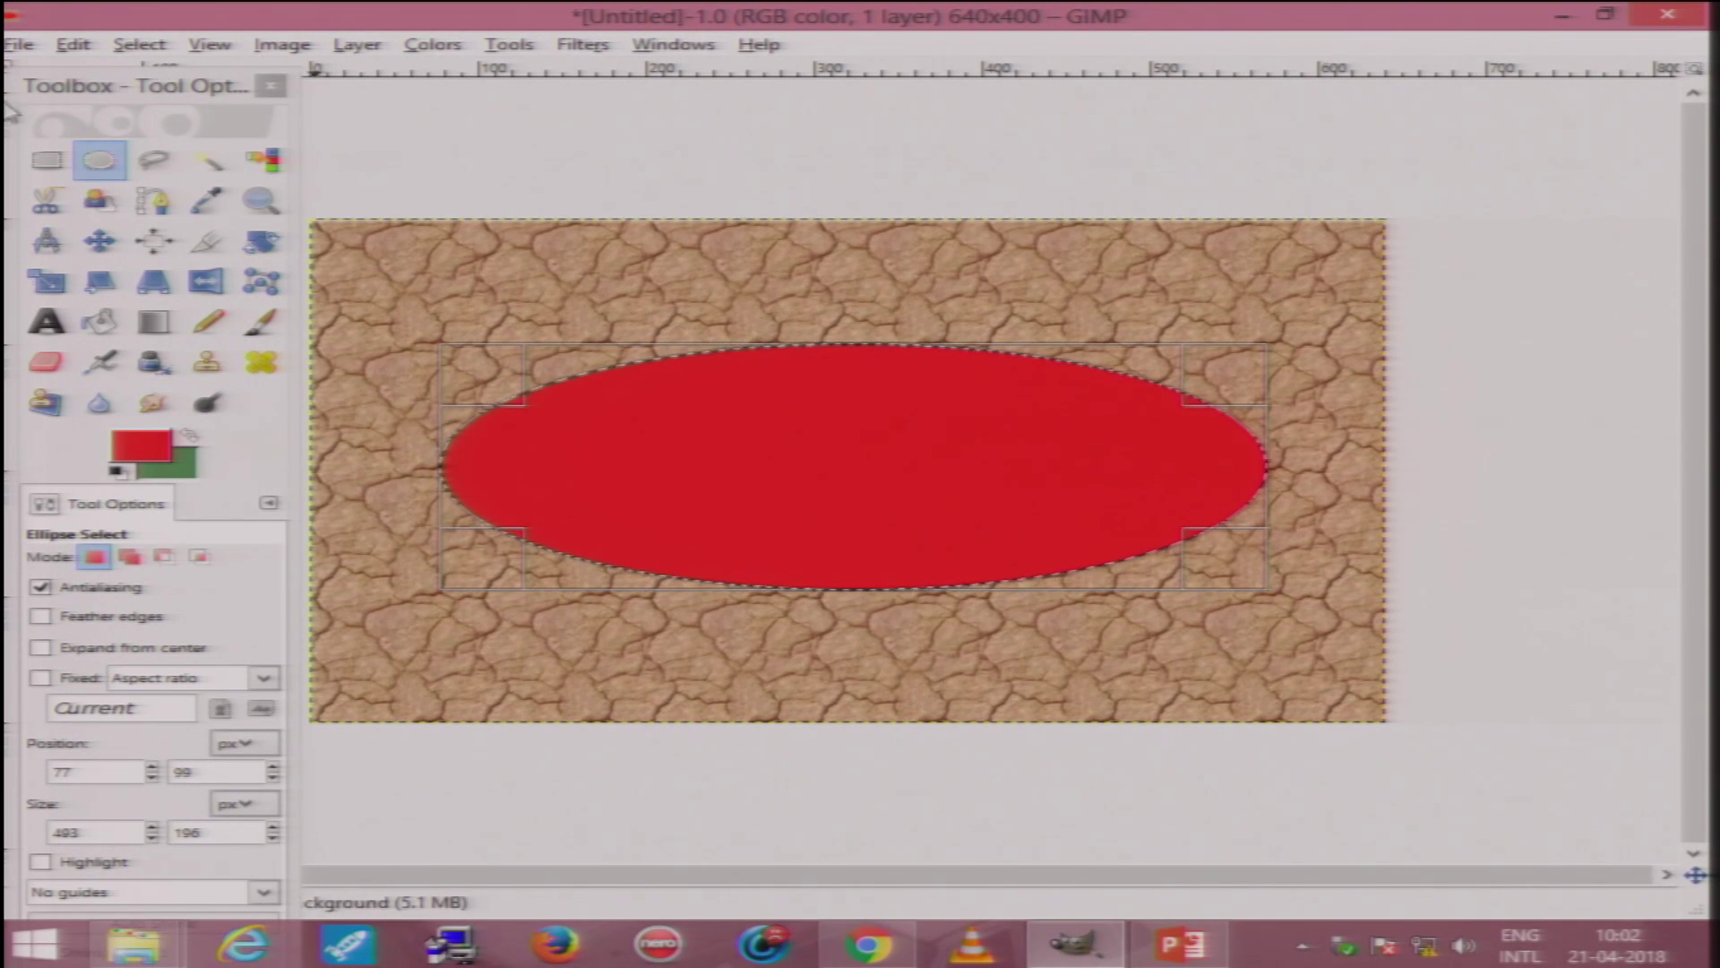
left_click(75, 46)
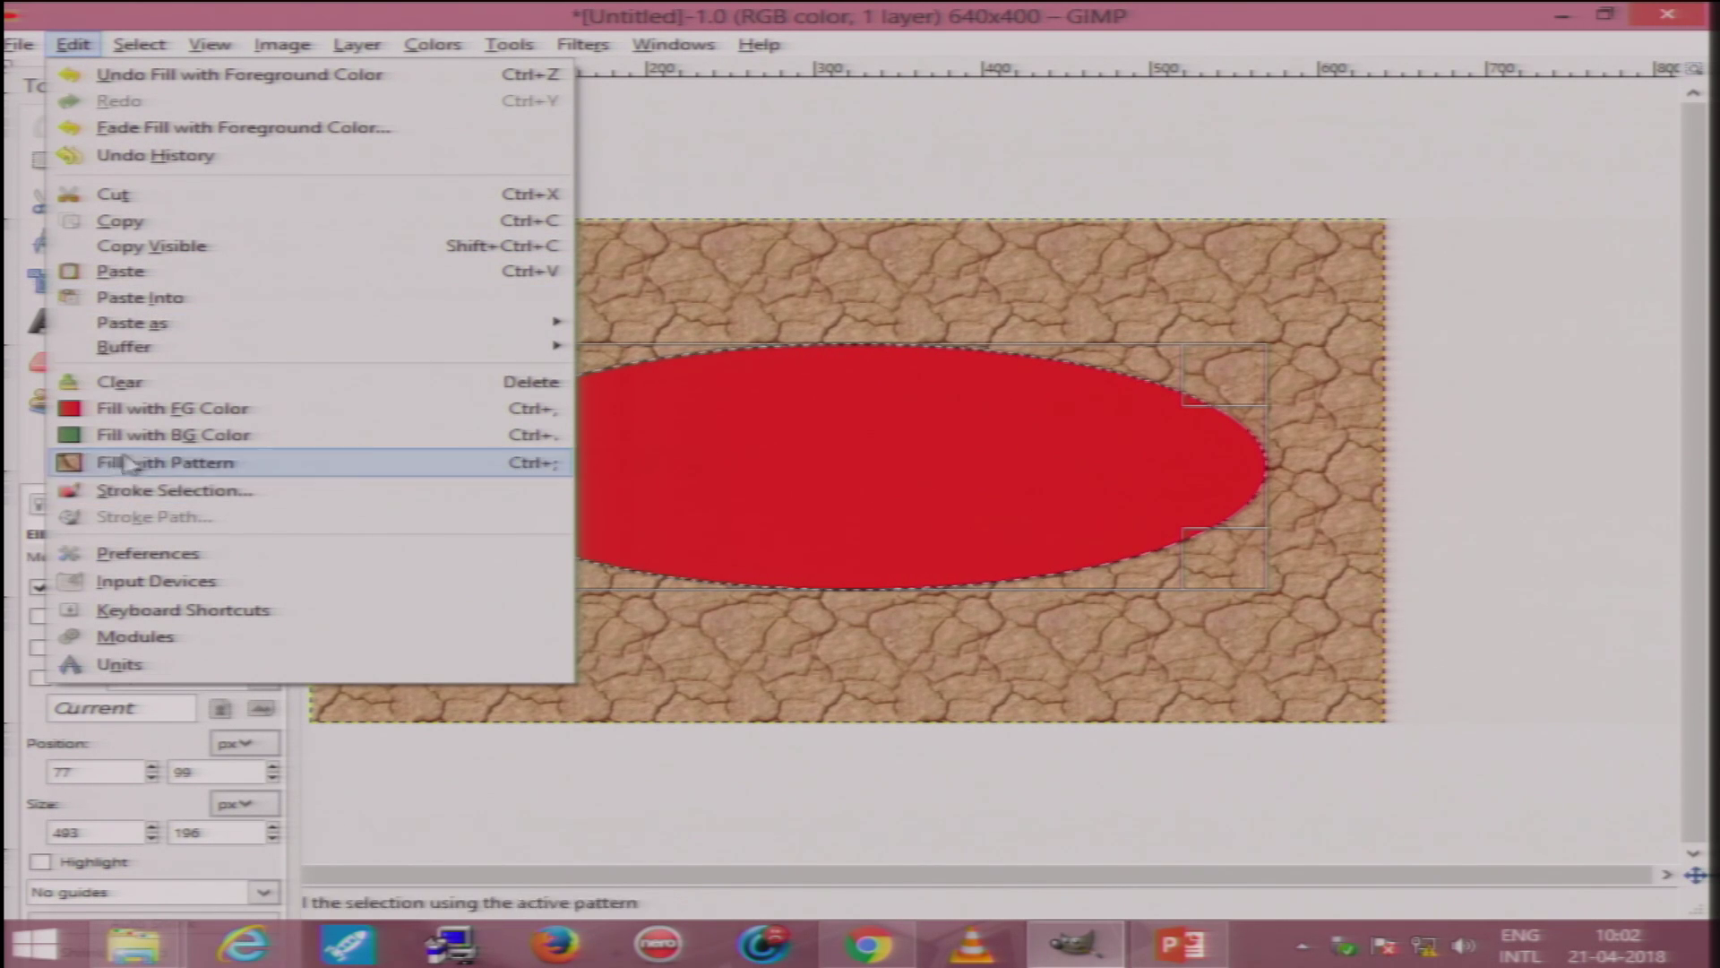
left_click(153, 445)
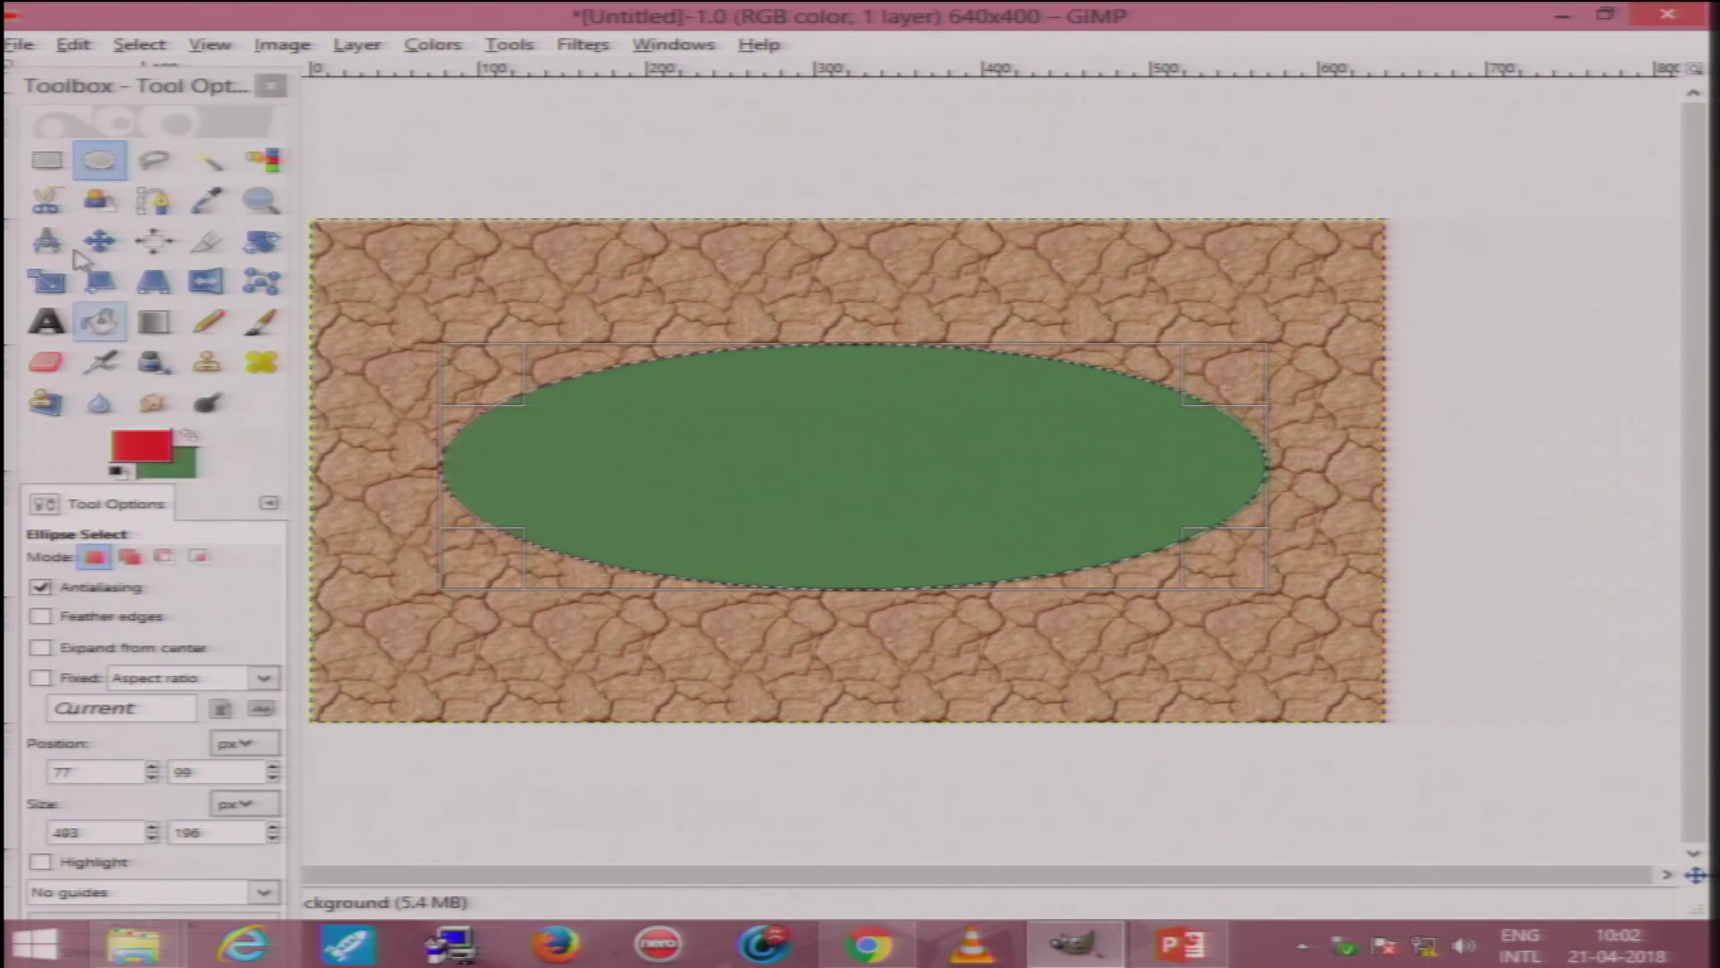
left_click(75, 46)
left_click(148, 461)
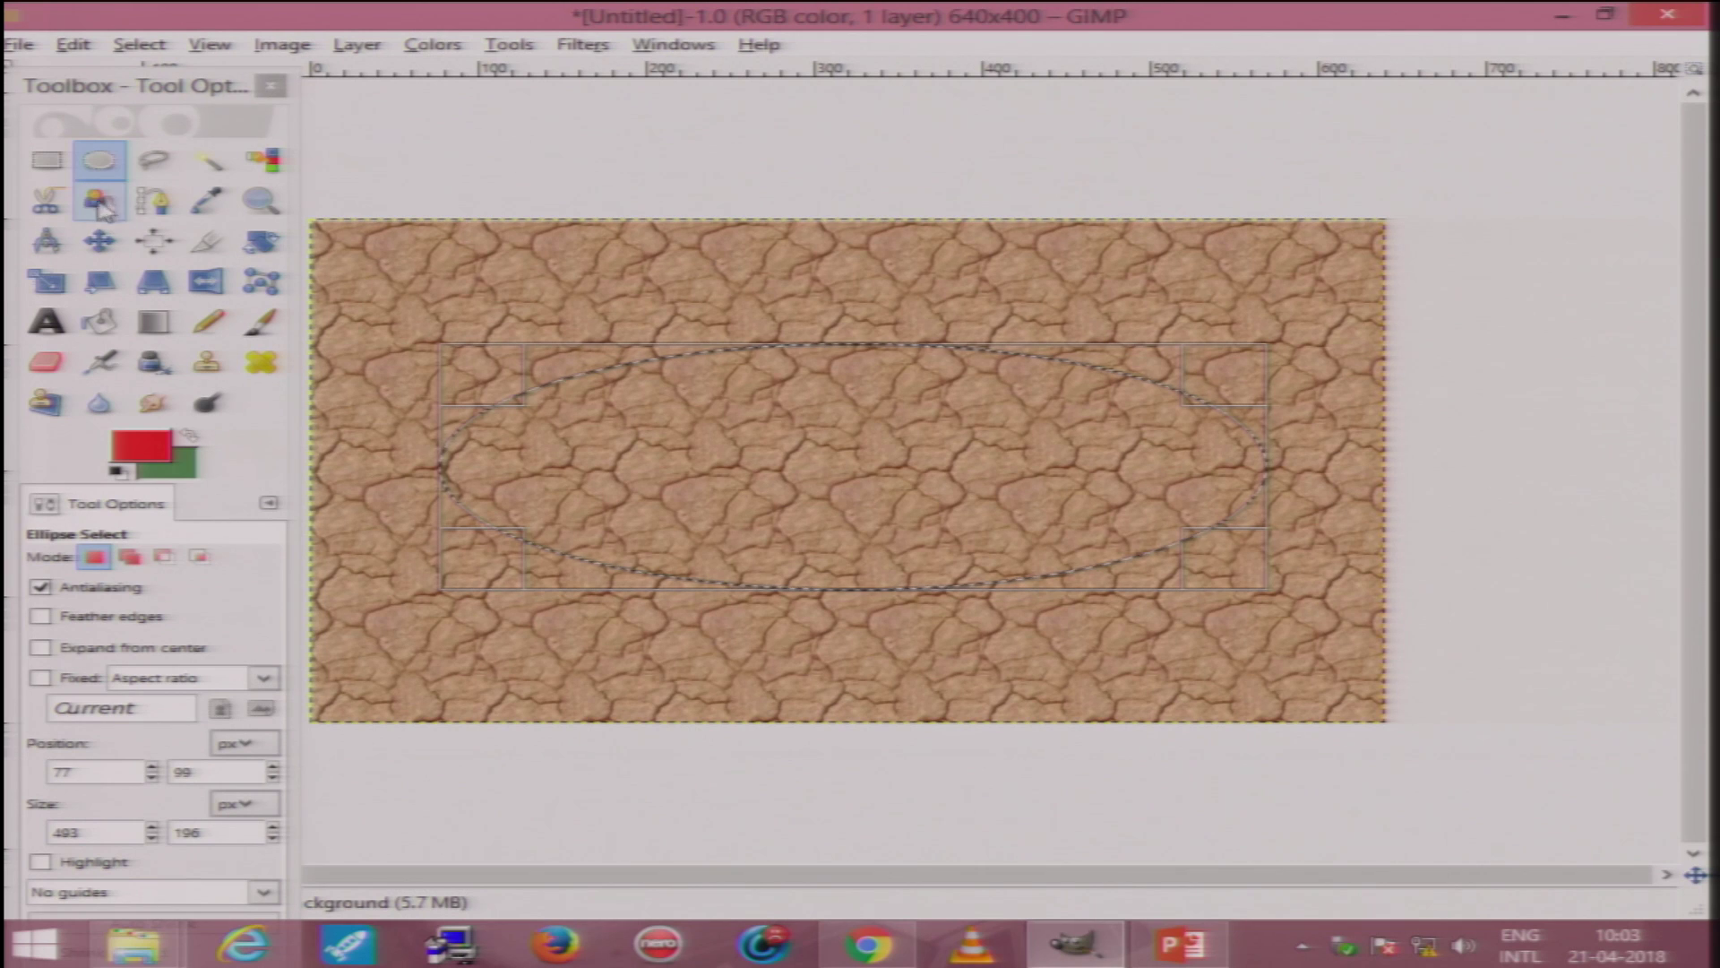
left_click(74, 44)
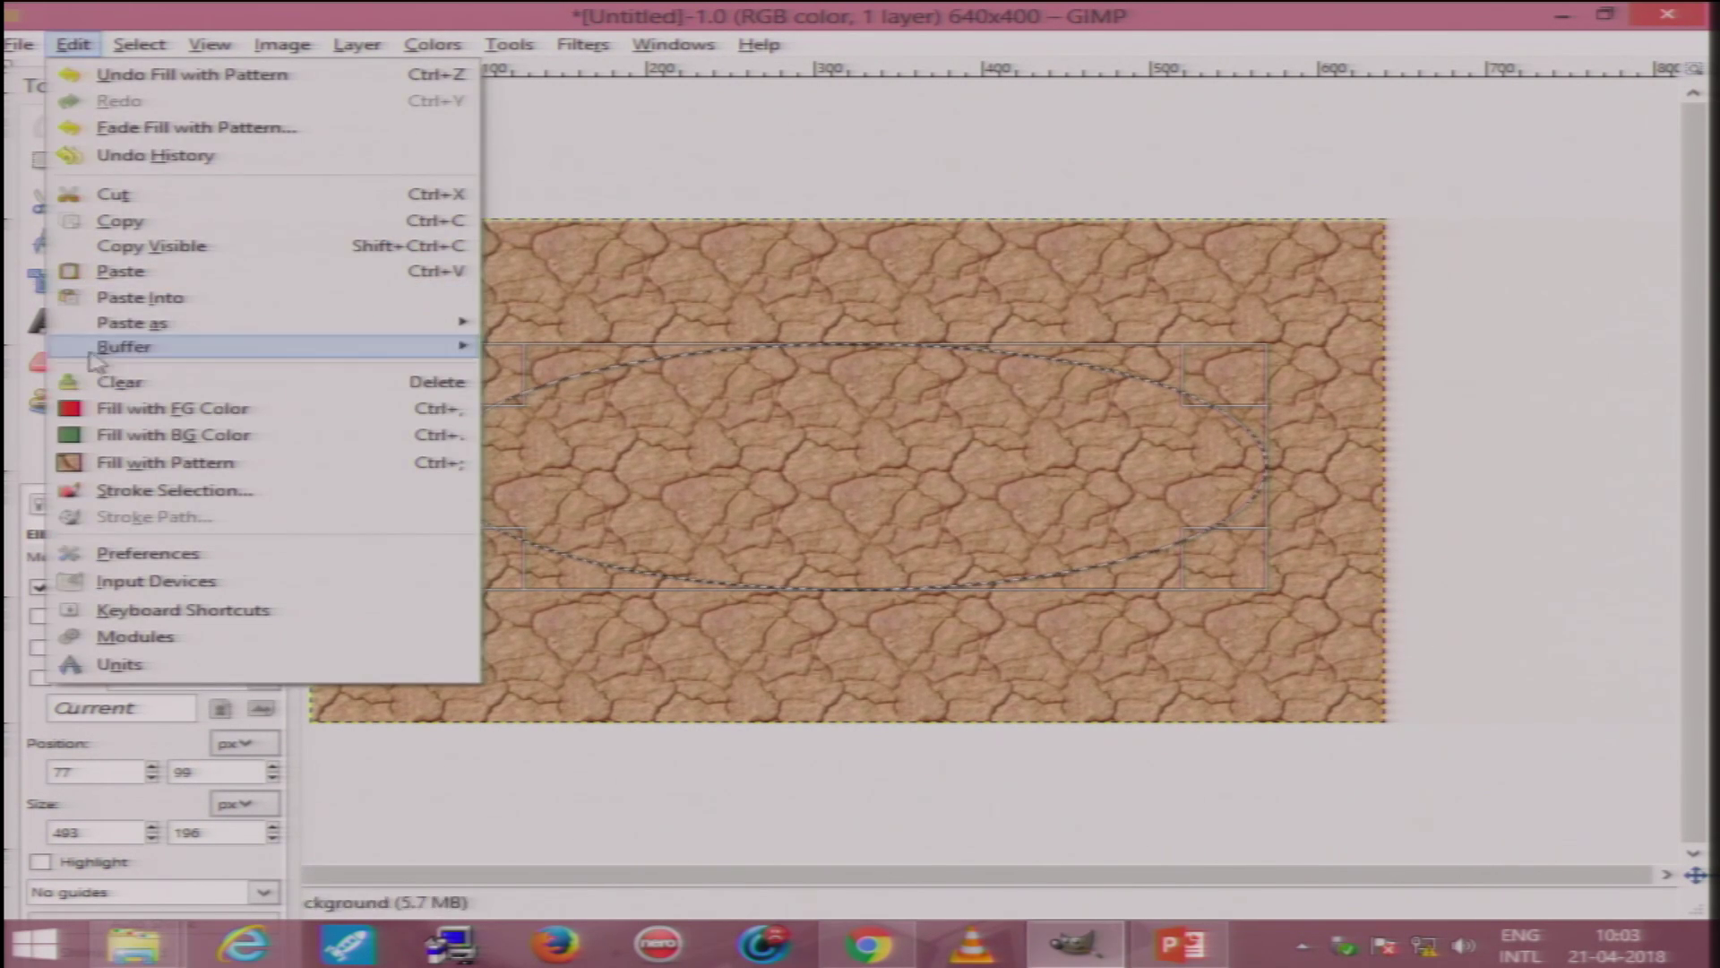
left_click(159, 435)
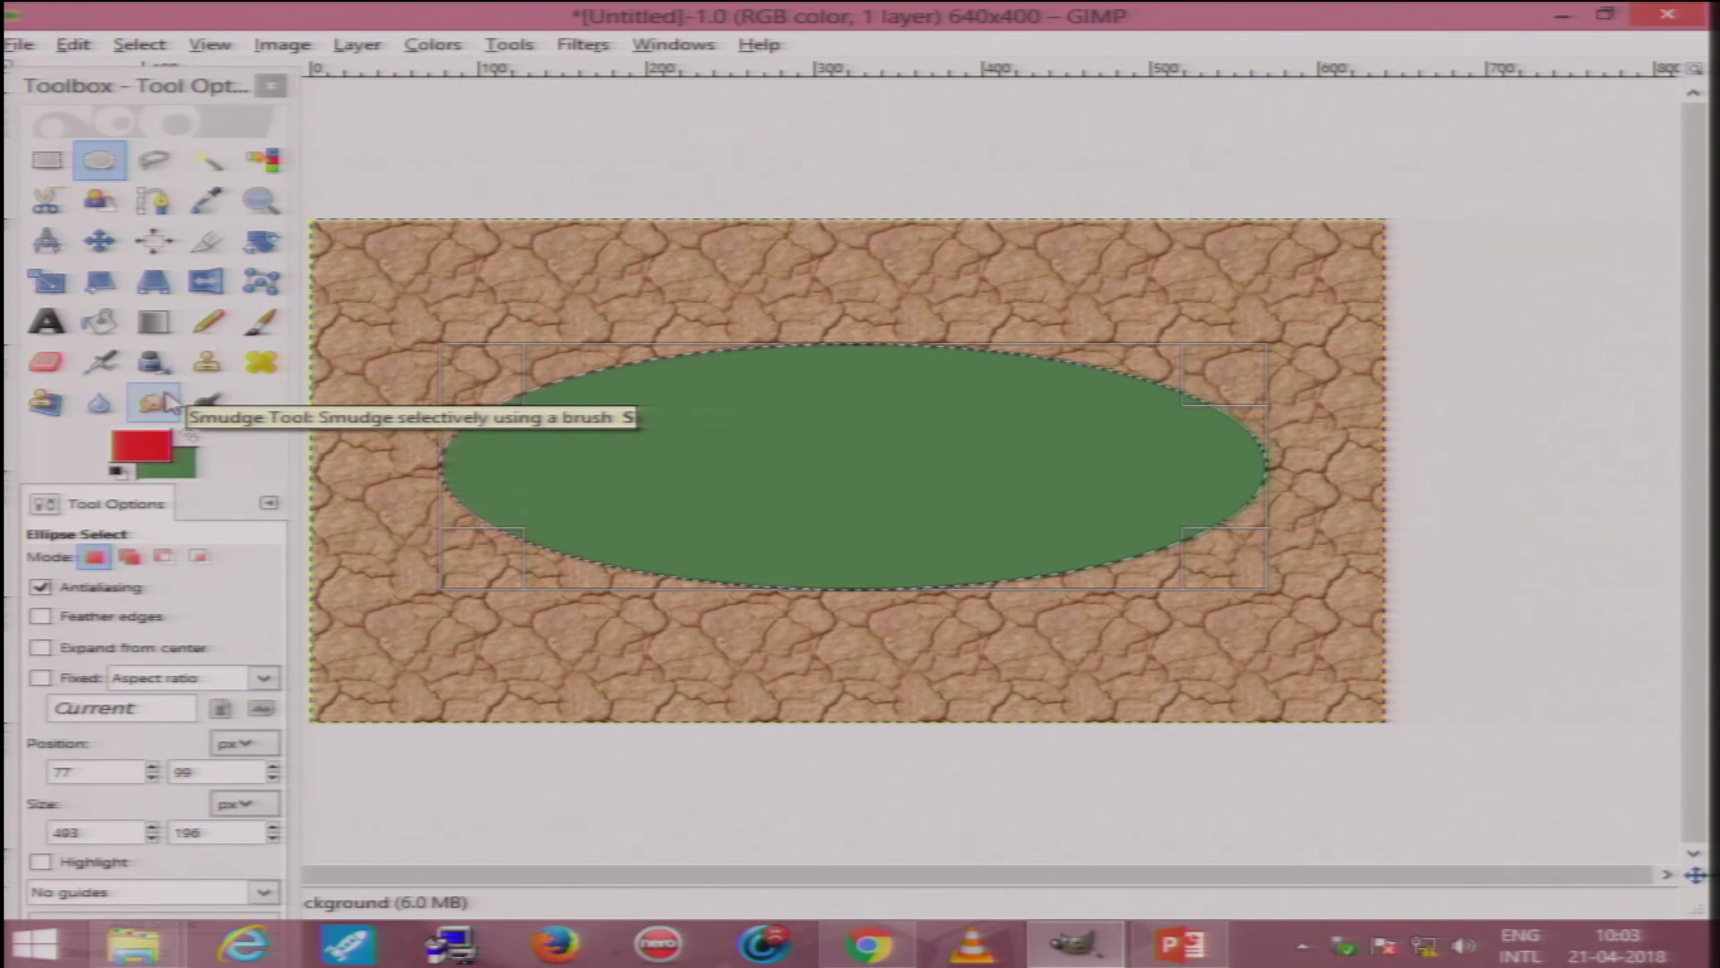
left_click(75, 49)
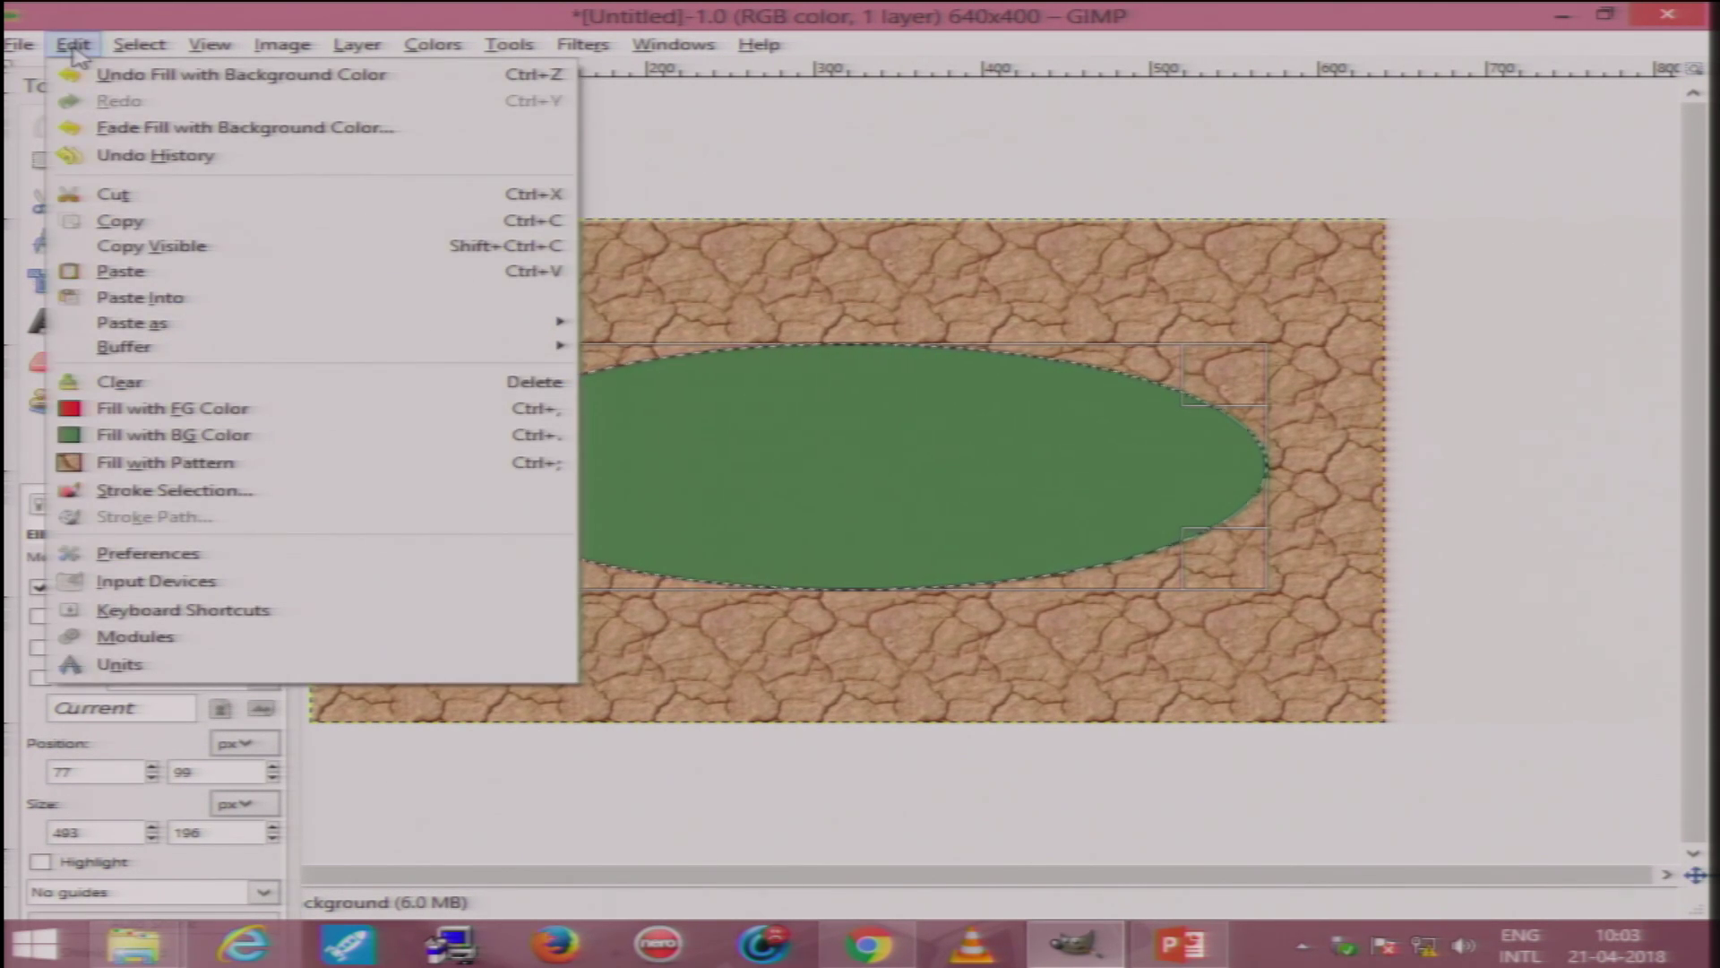
Step: Stroke the elliptical selection with a 9 px solid red line
left_click(174, 491)
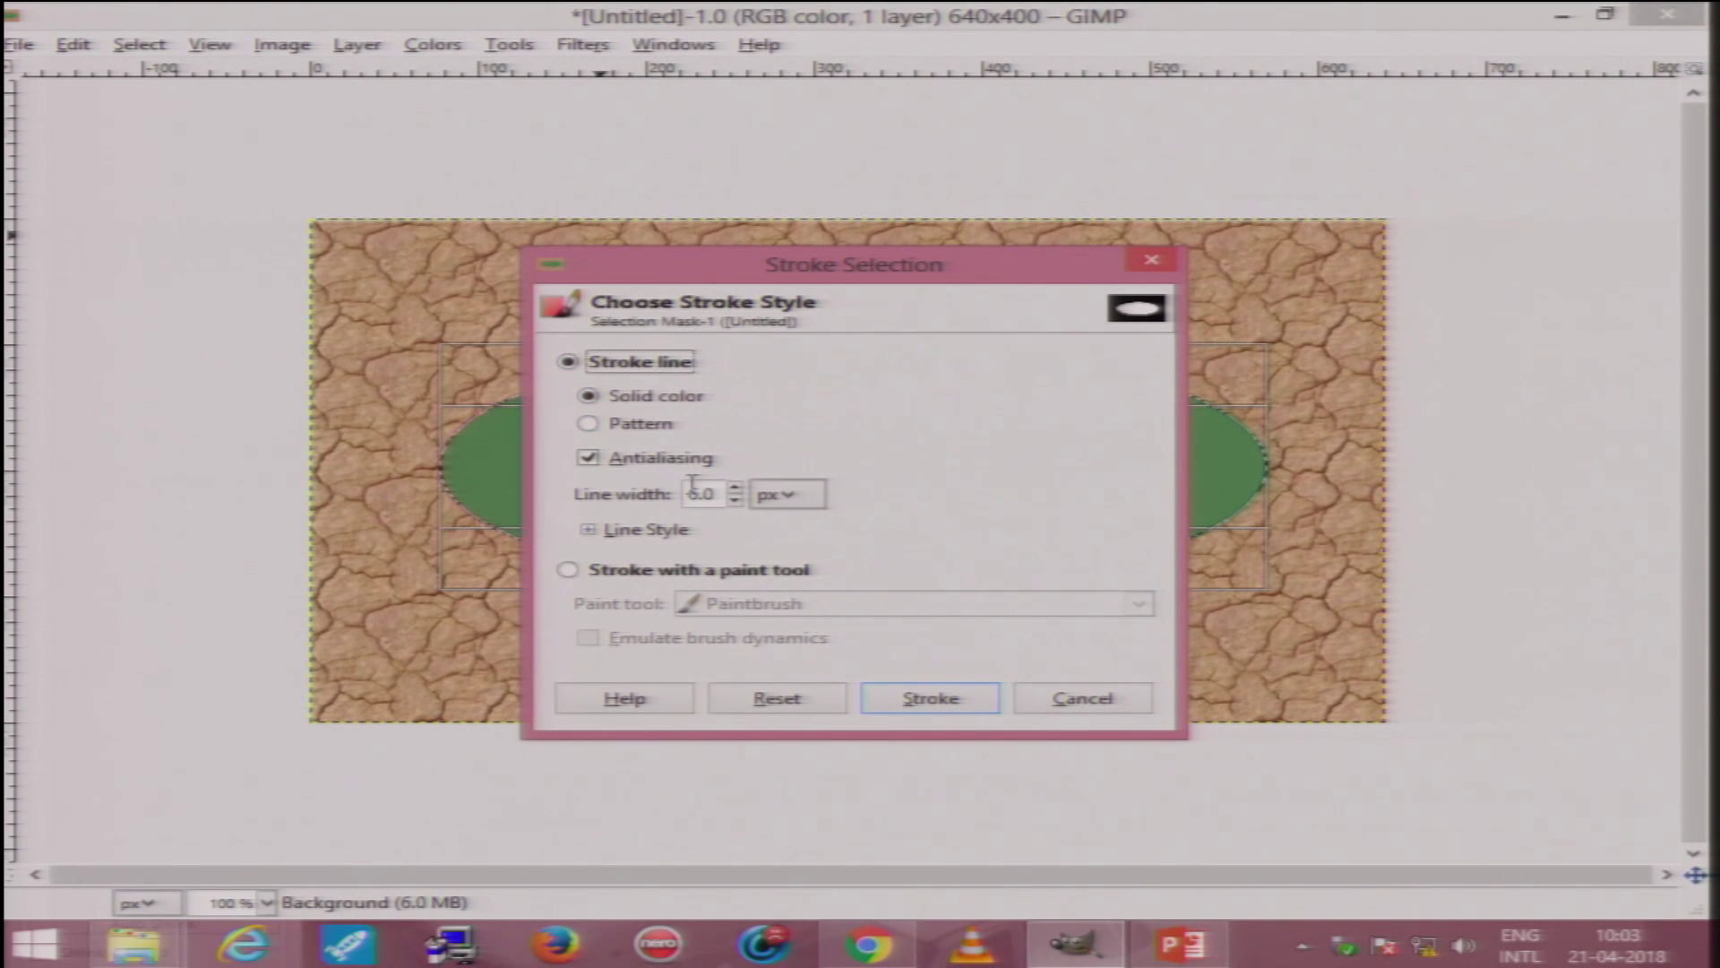
left_click(737, 490)
left_click(738, 489)
left_click(737, 489)
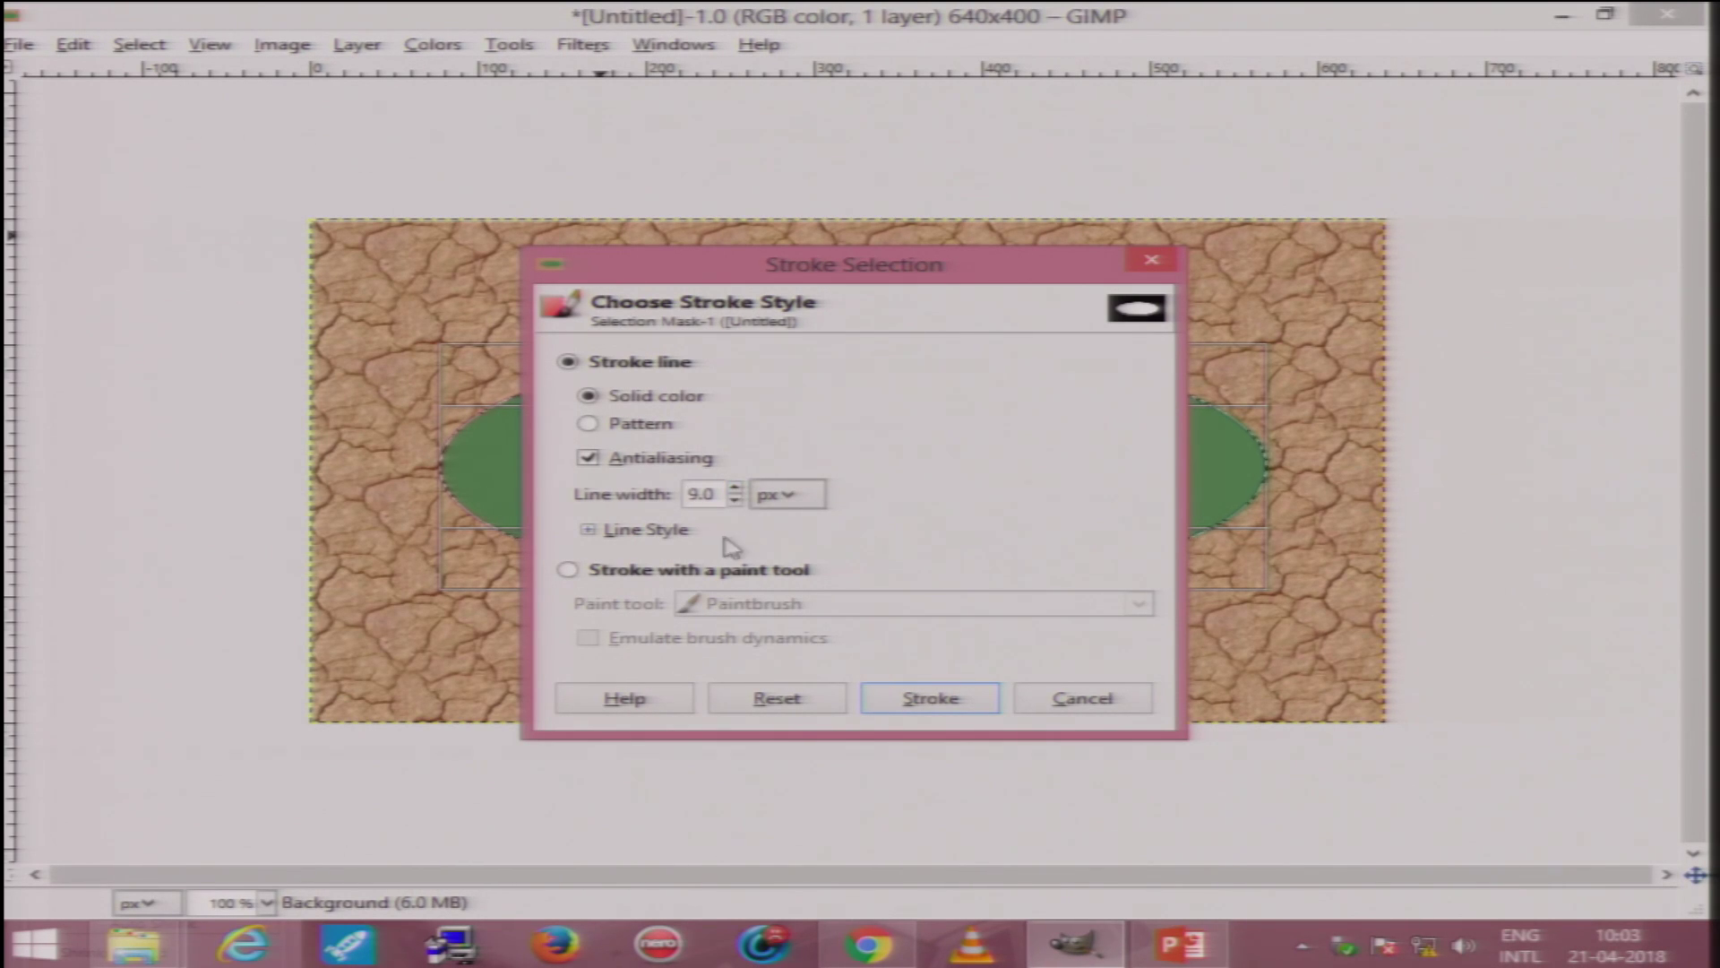
left_click(899, 704)
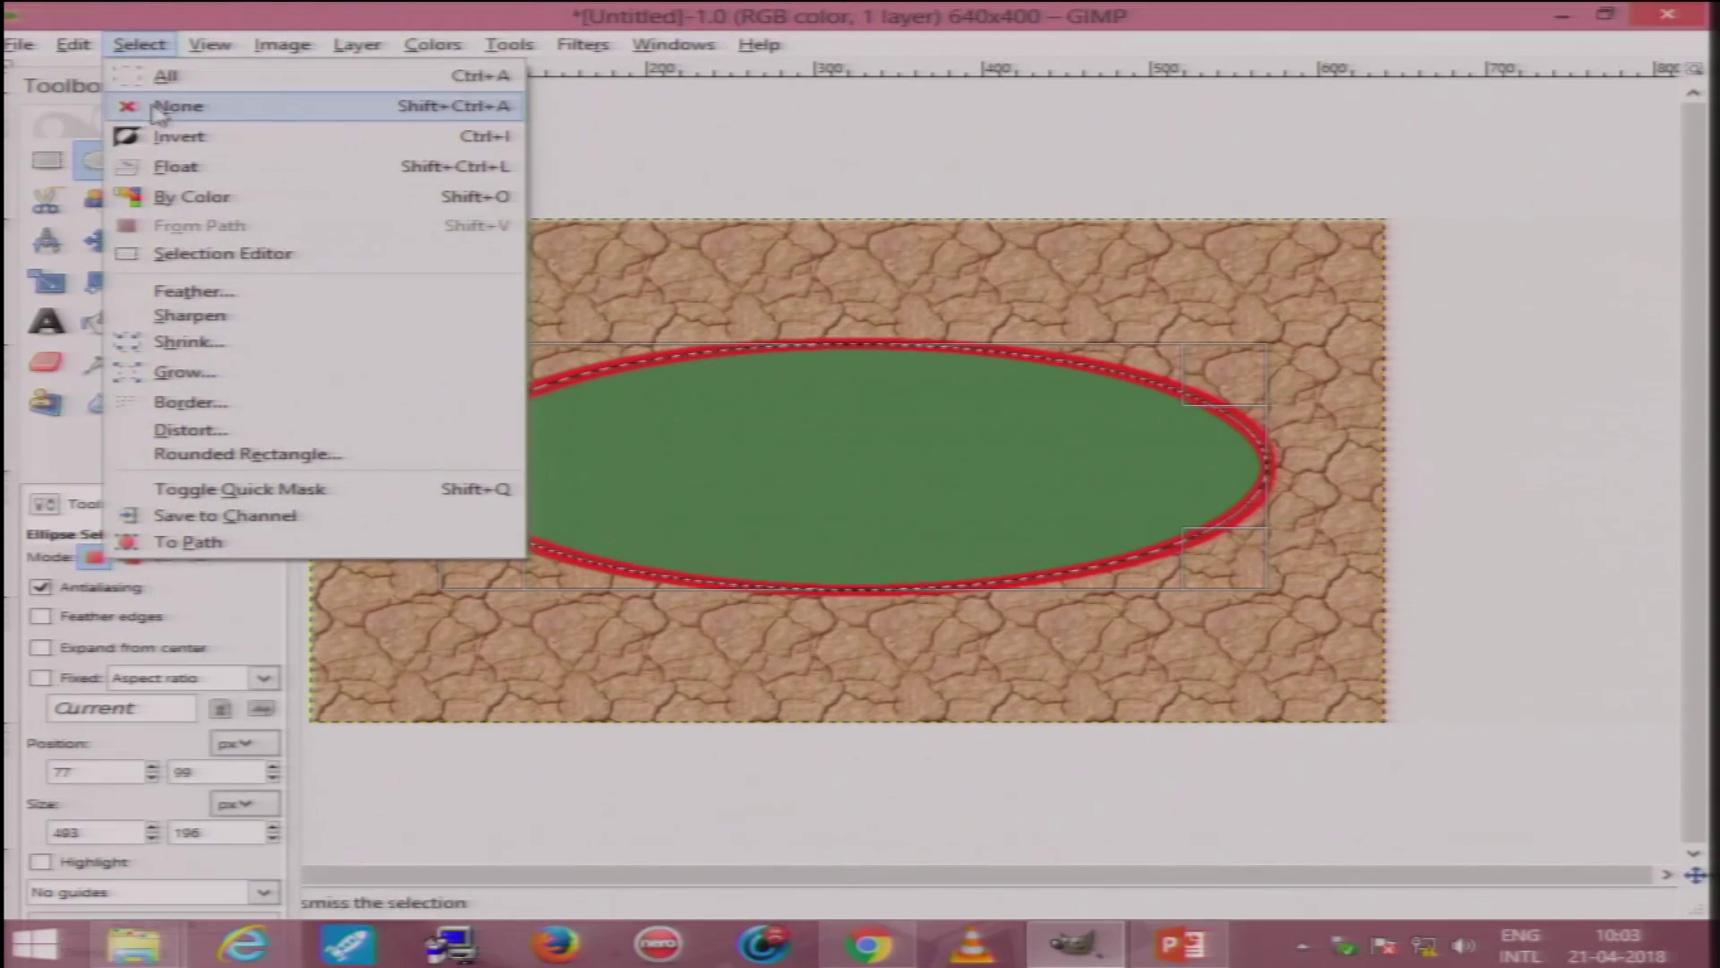
Step: Grow the elliptical selection by 13 px so it sits just outside the red ring
left_click(183, 376)
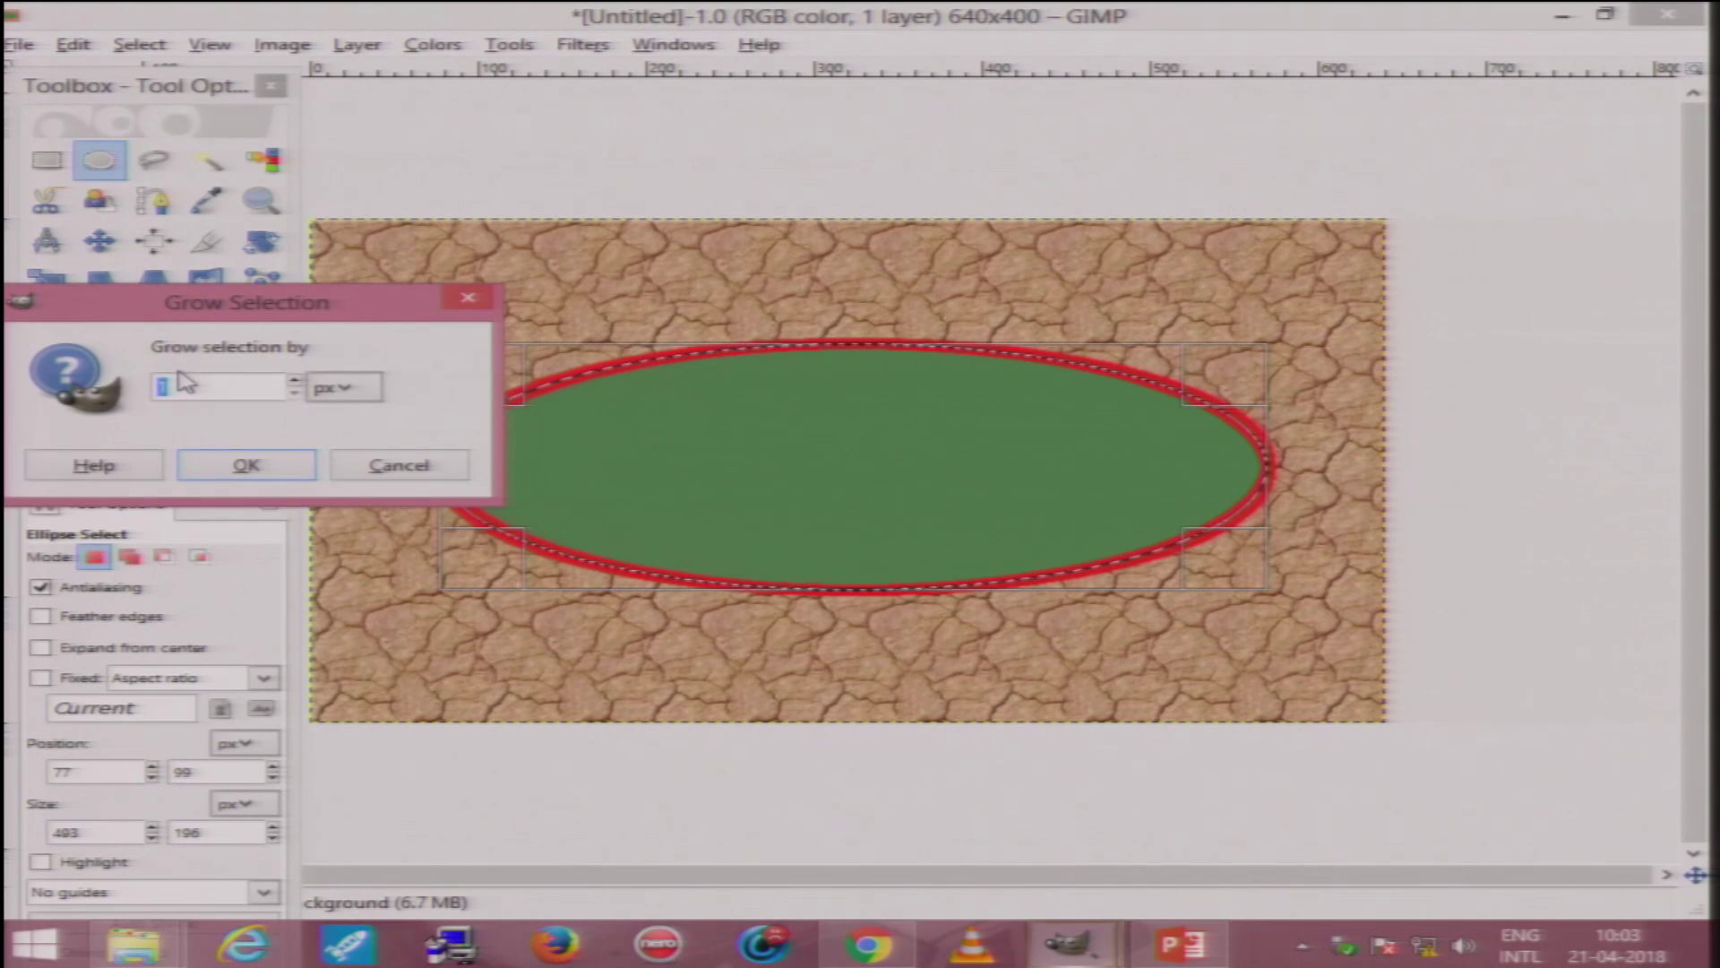
left_click(293, 381)
left_click(293, 381)
left_click(295, 382)
left_click(295, 381)
left_click(295, 382)
left_click(295, 381)
left_click(295, 382)
left_click(295, 382)
left_click(295, 381)
left_click(295, 382)
left_click(295, 382)
left_click(294, 381)
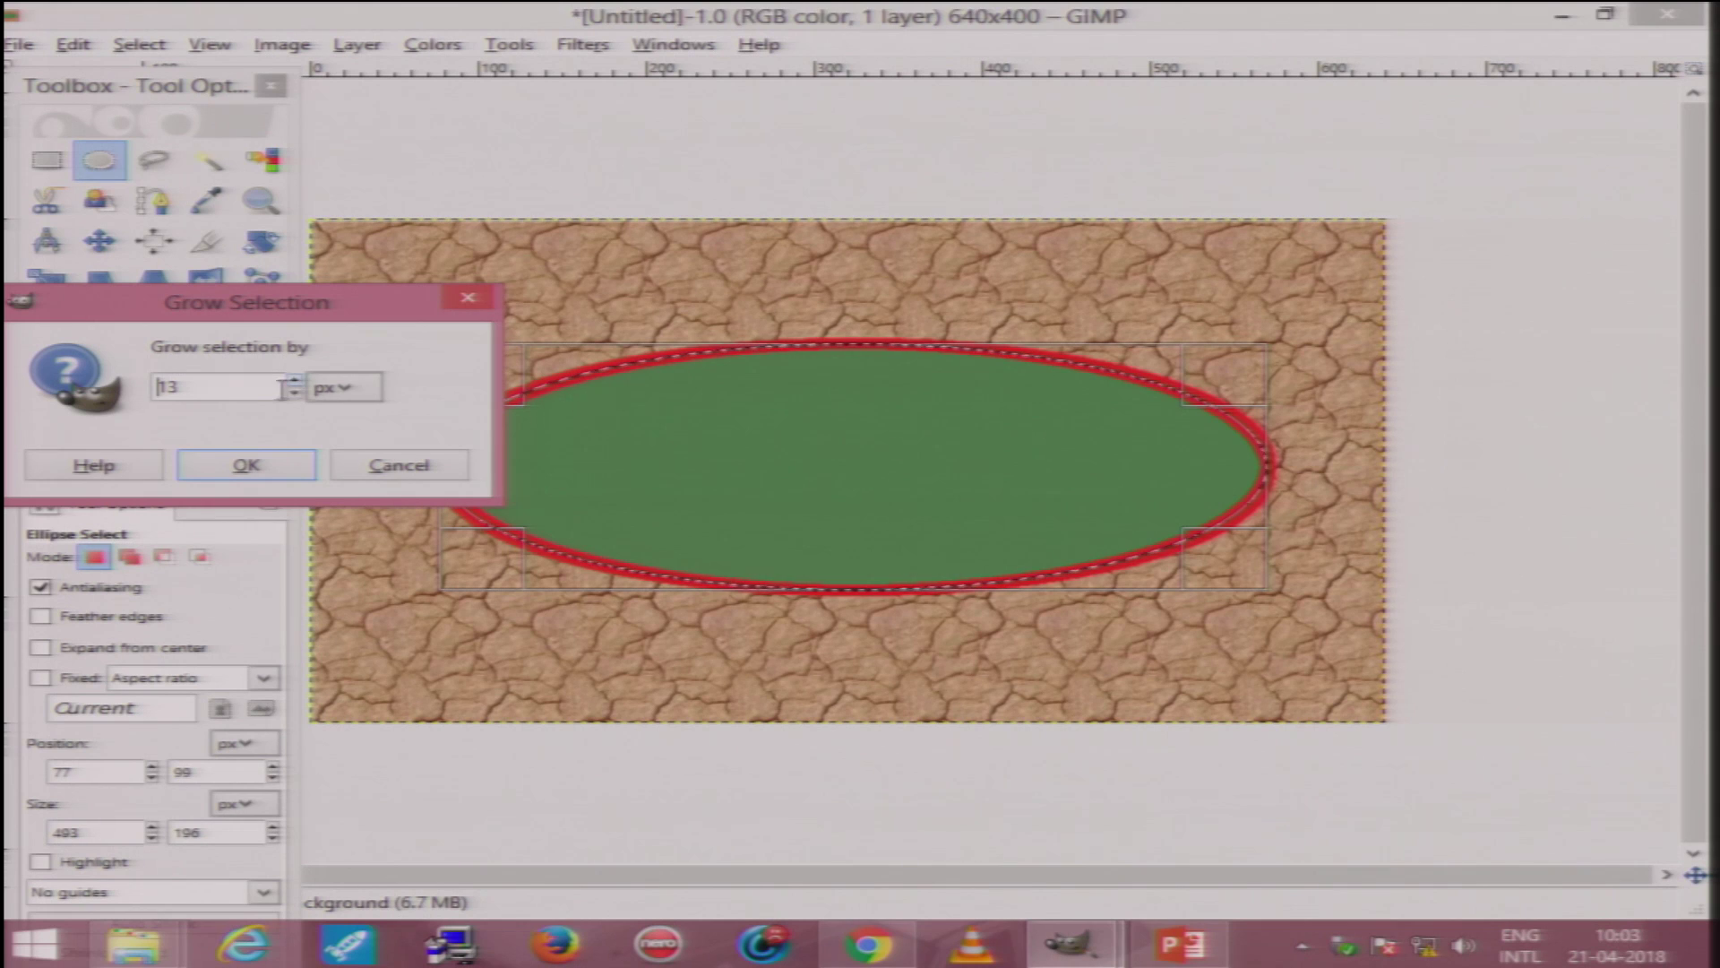
left_click(227, 467)
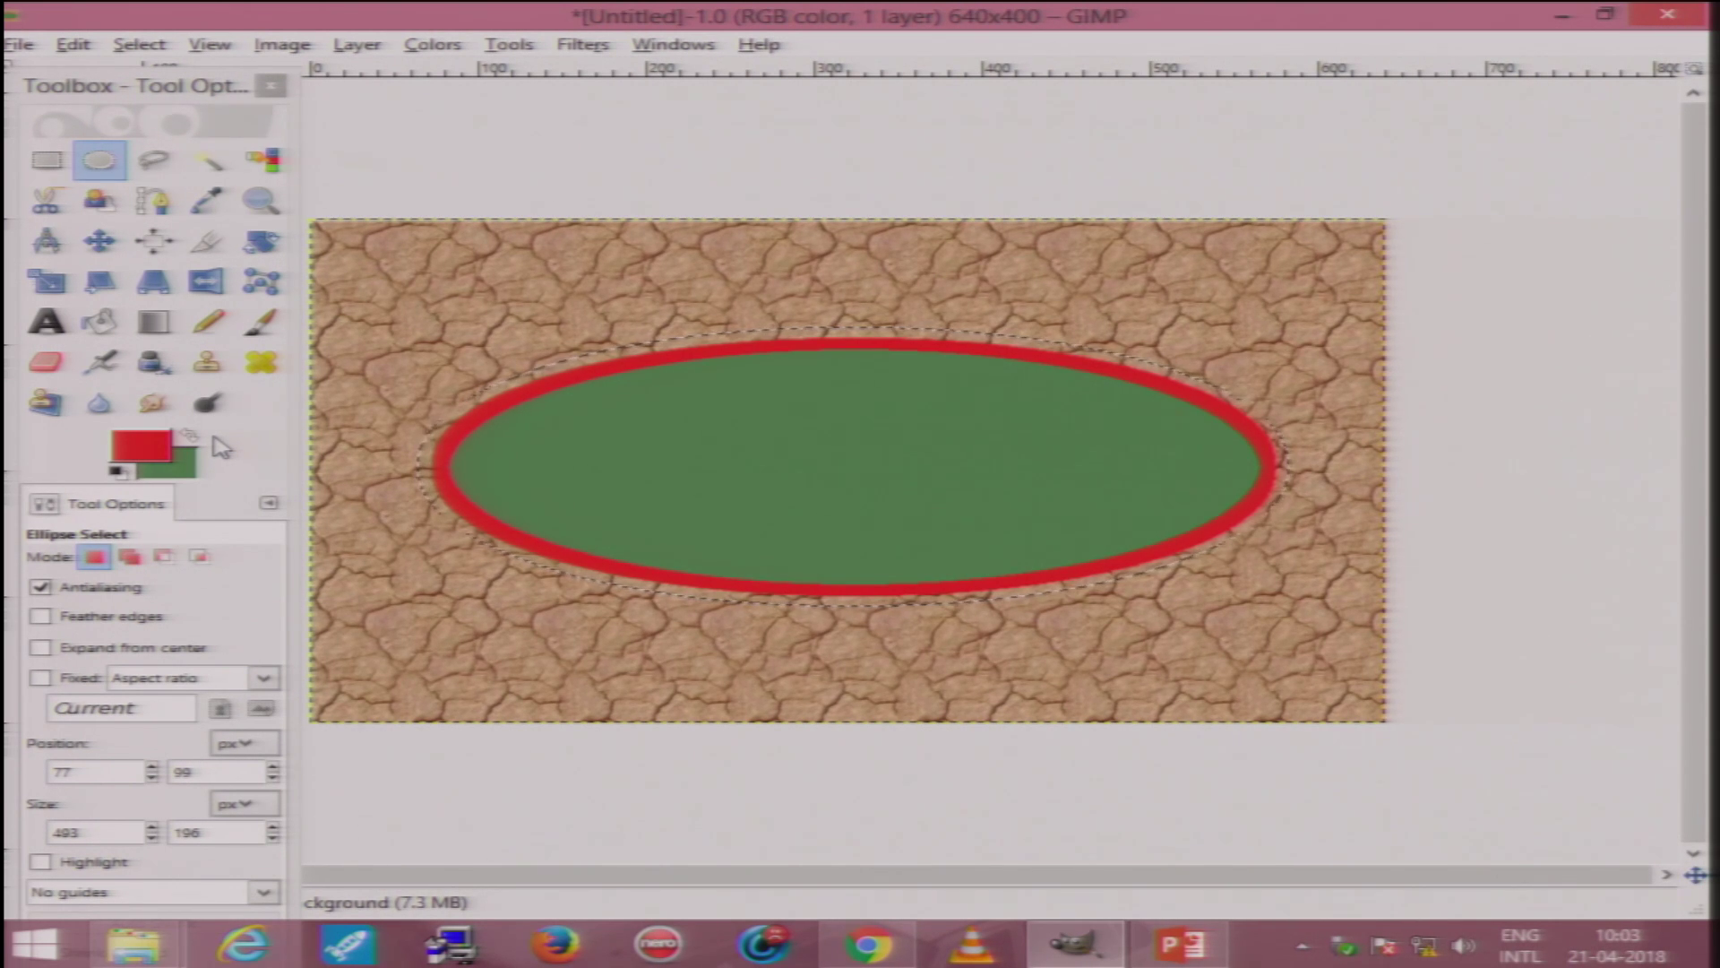
left_click(74, 46)
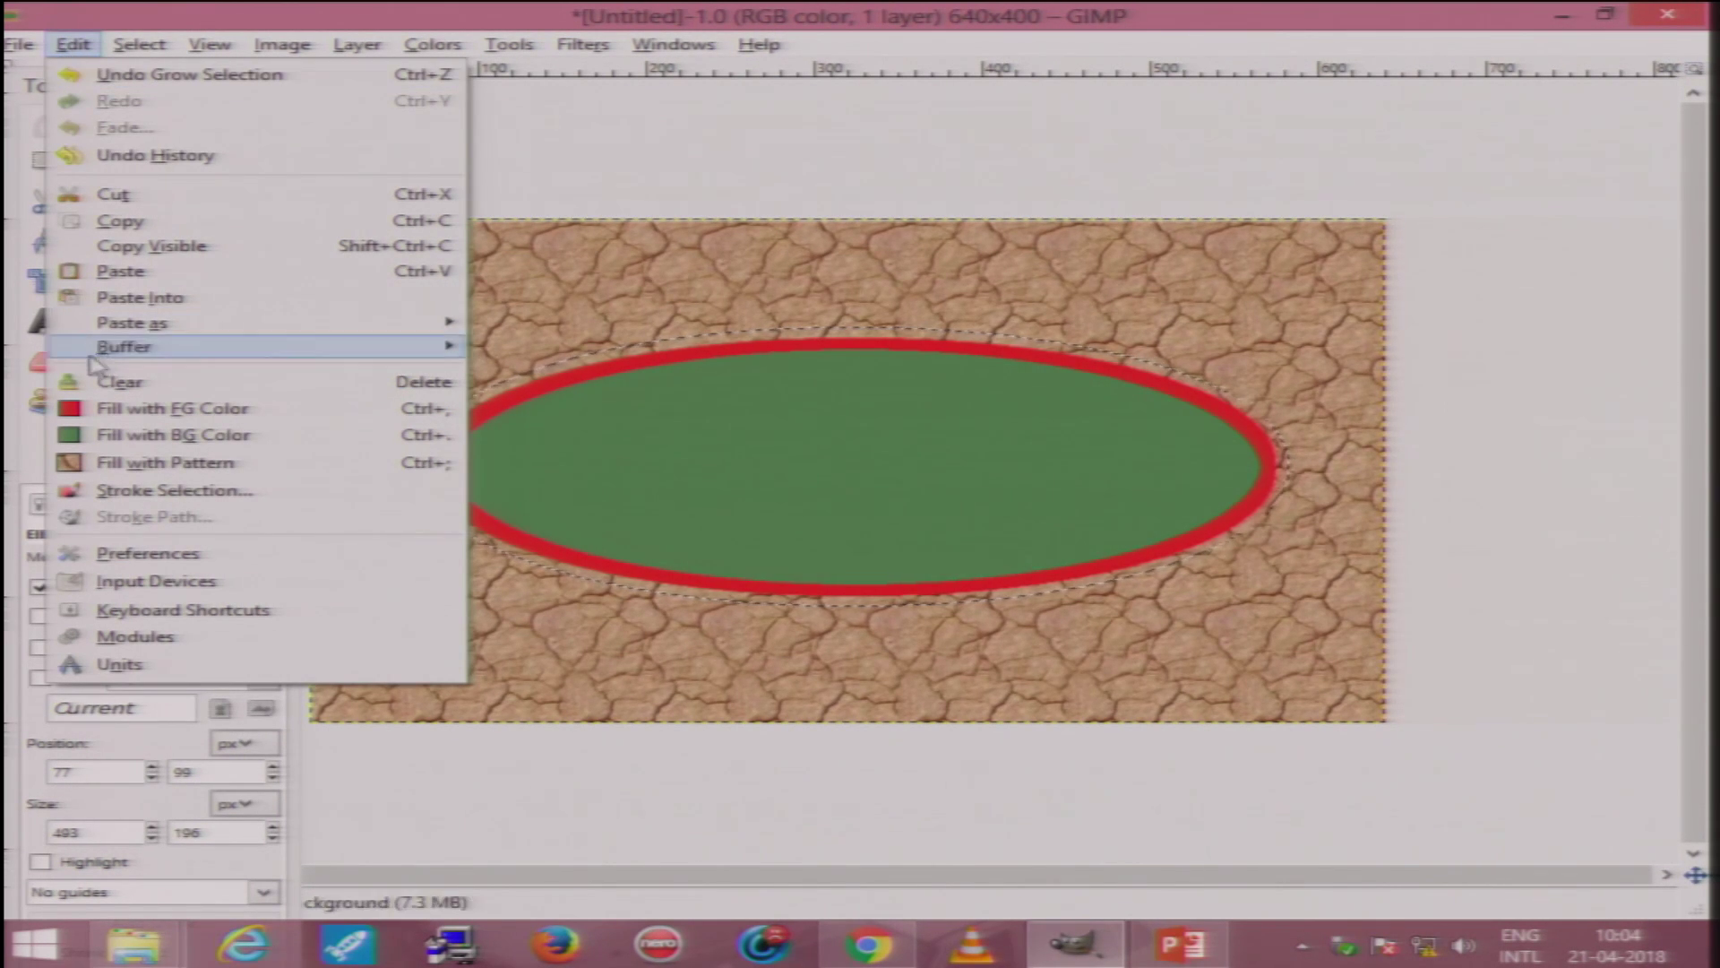
left_click(112, 490)
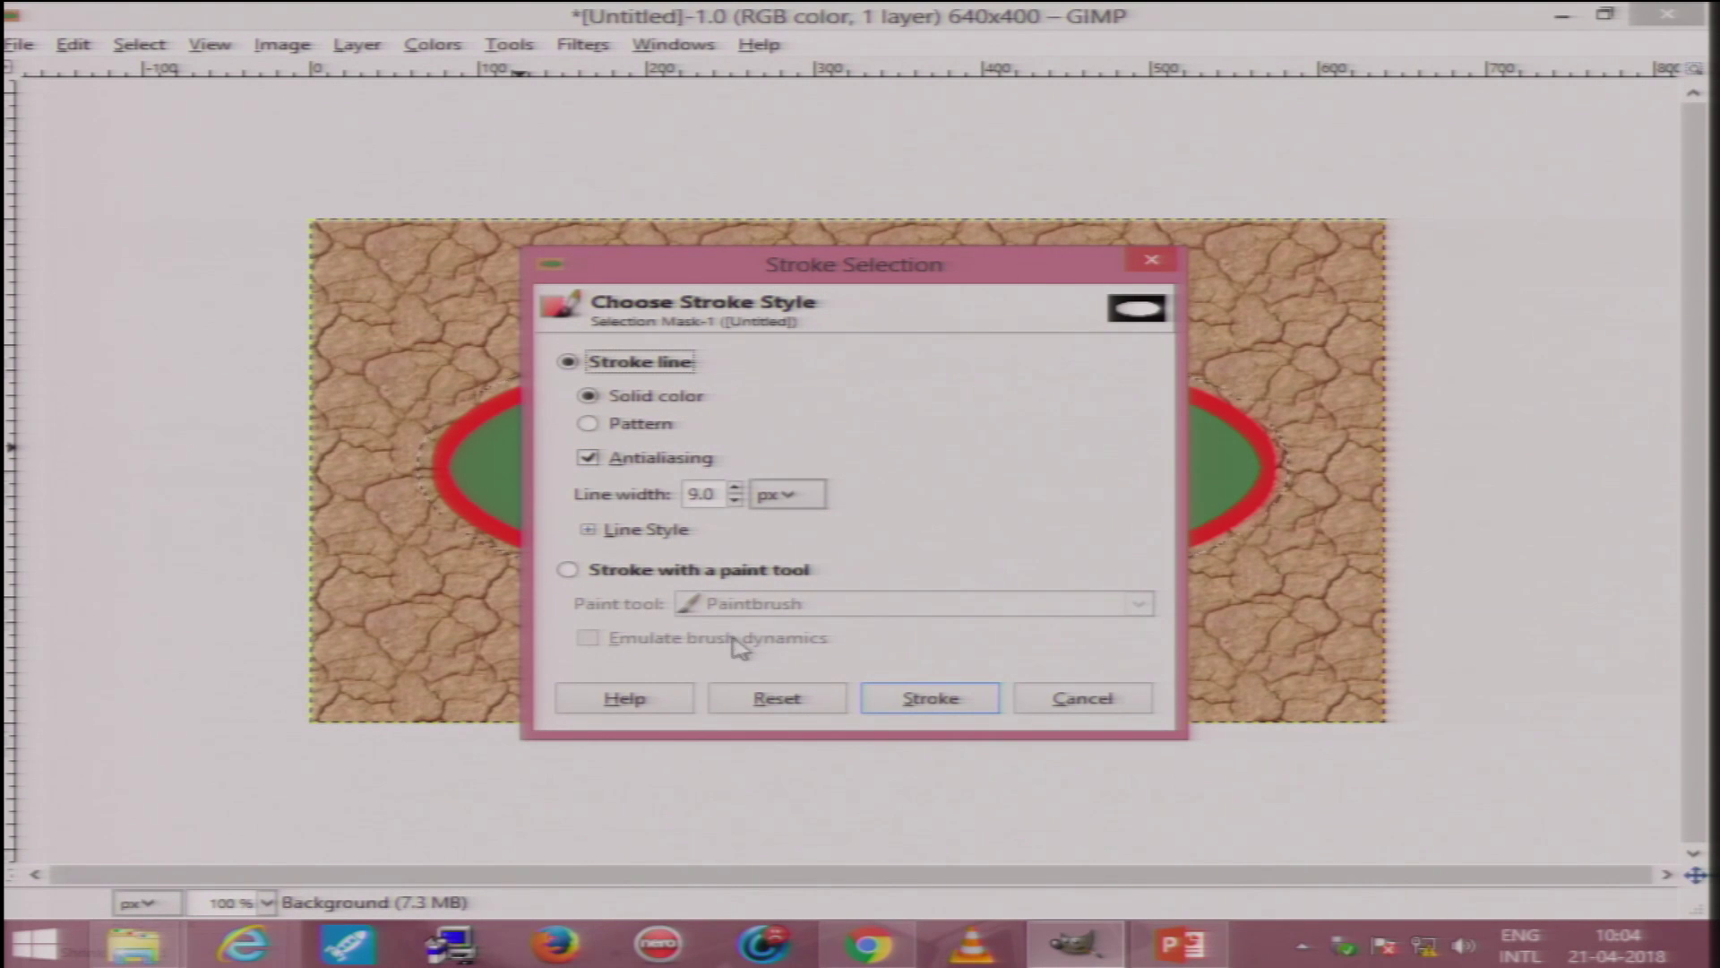
left_click(924, 702)
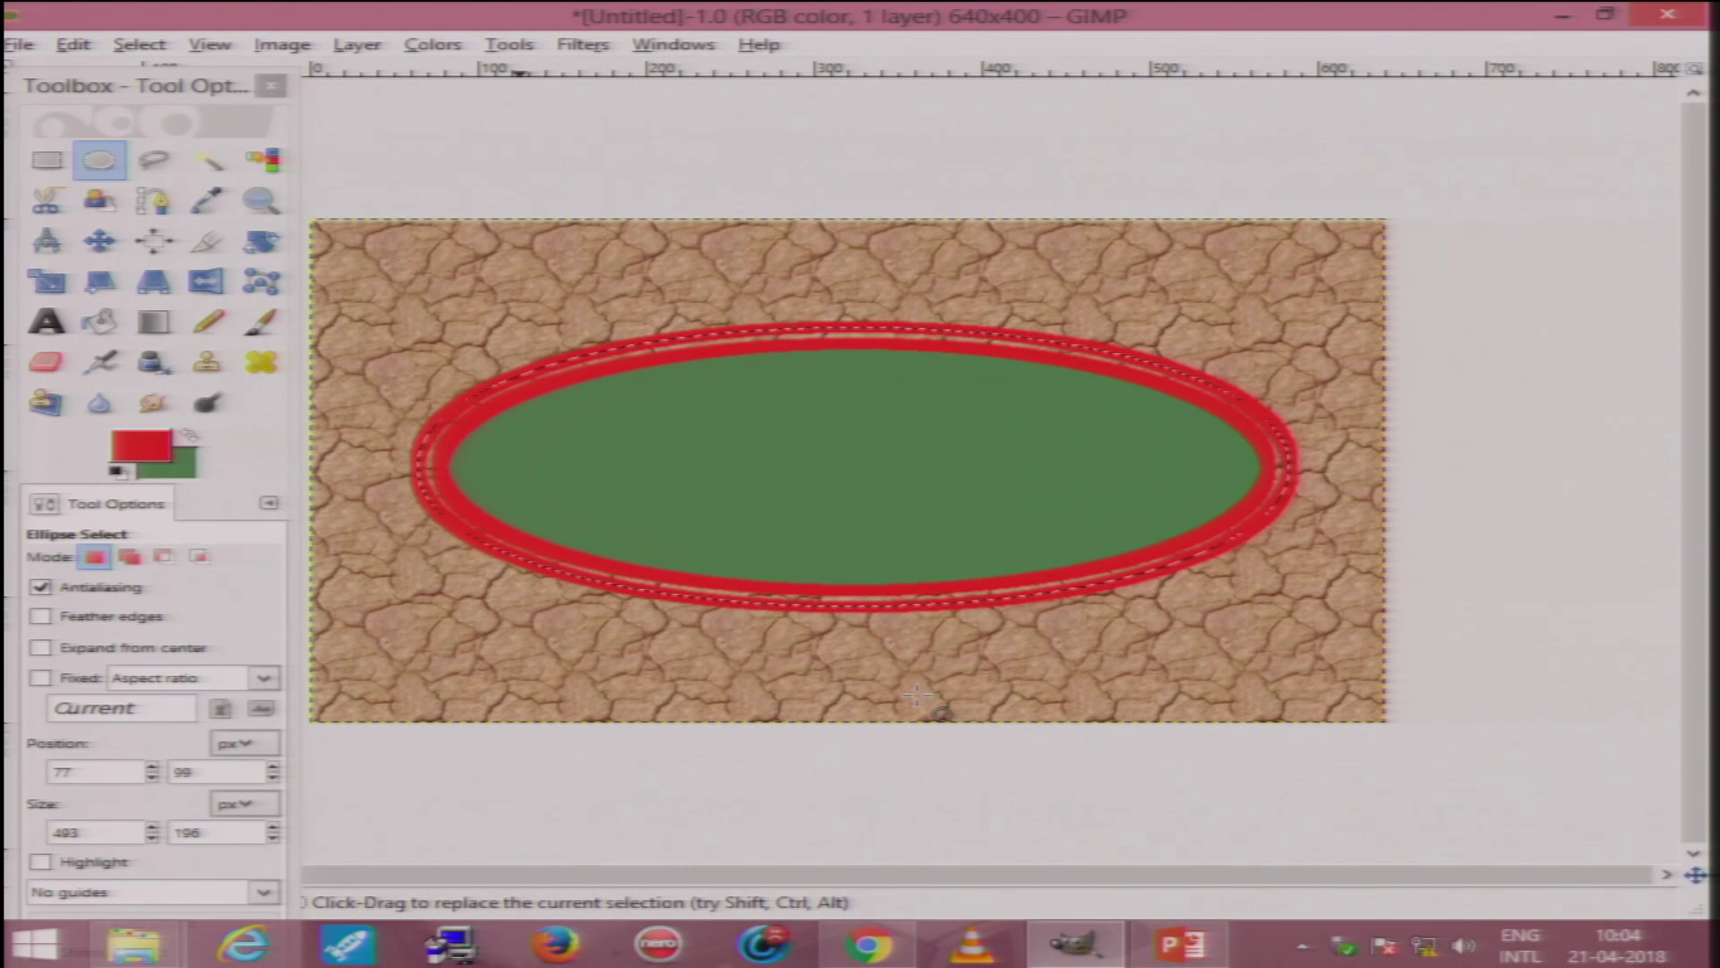
key("ctrl")
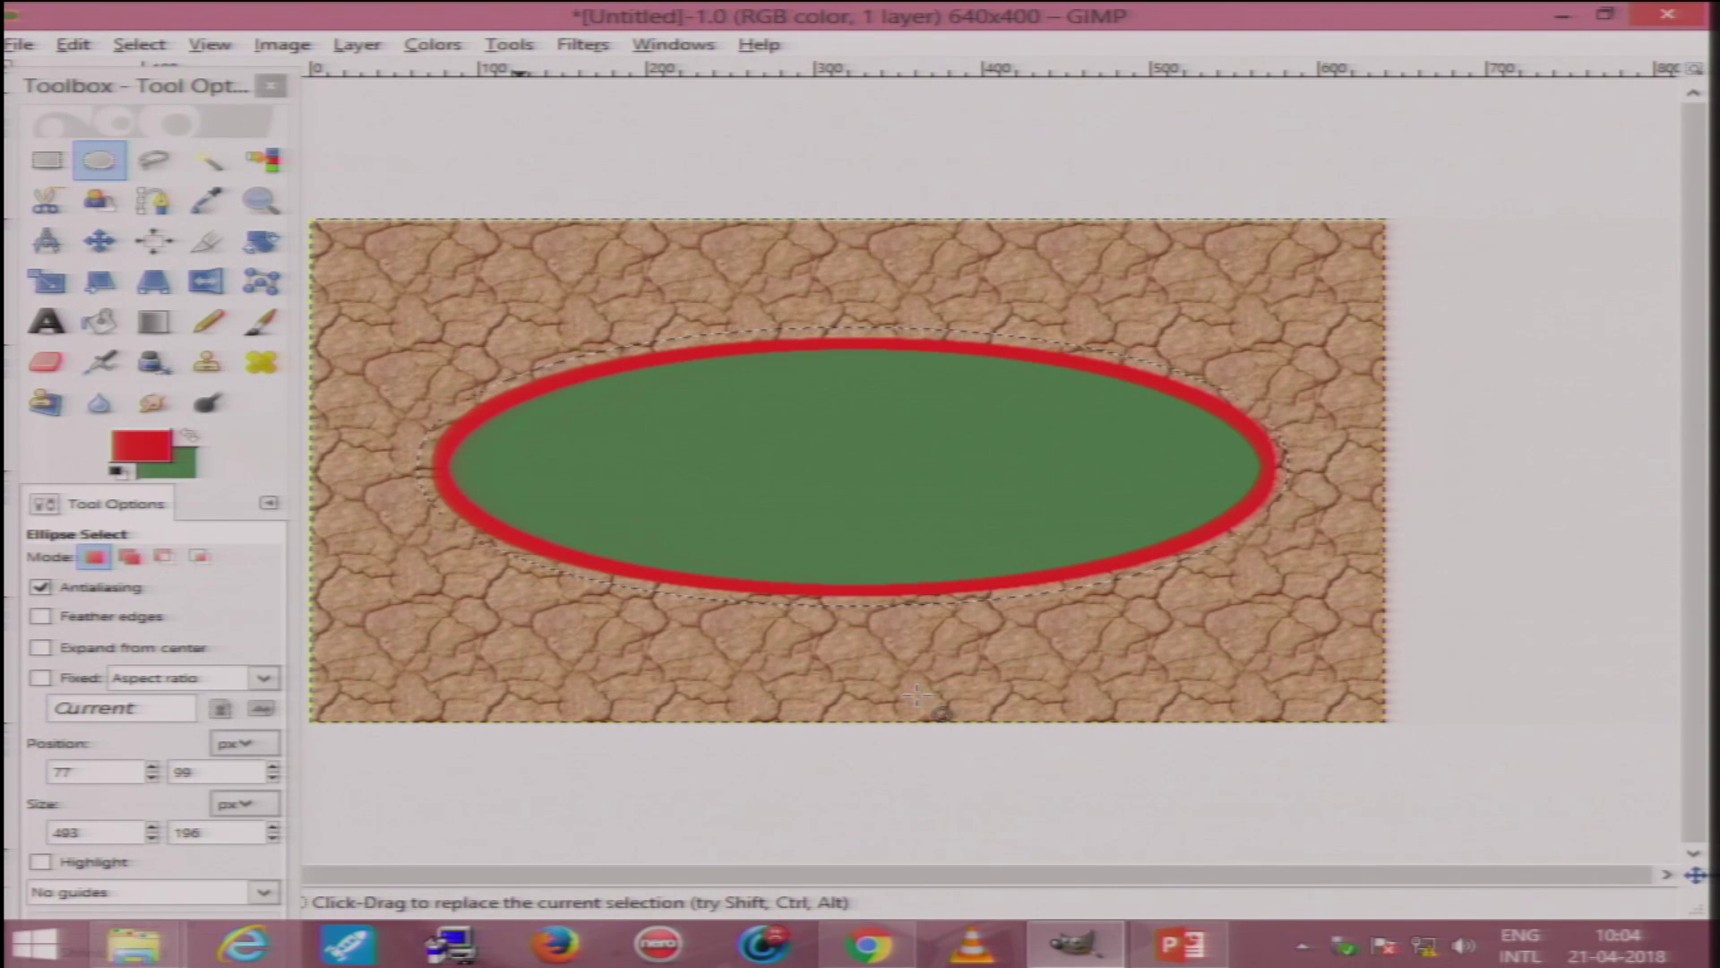
Step: Change the foreground colour from red to blue (1461ed)
left_click(129, 455)
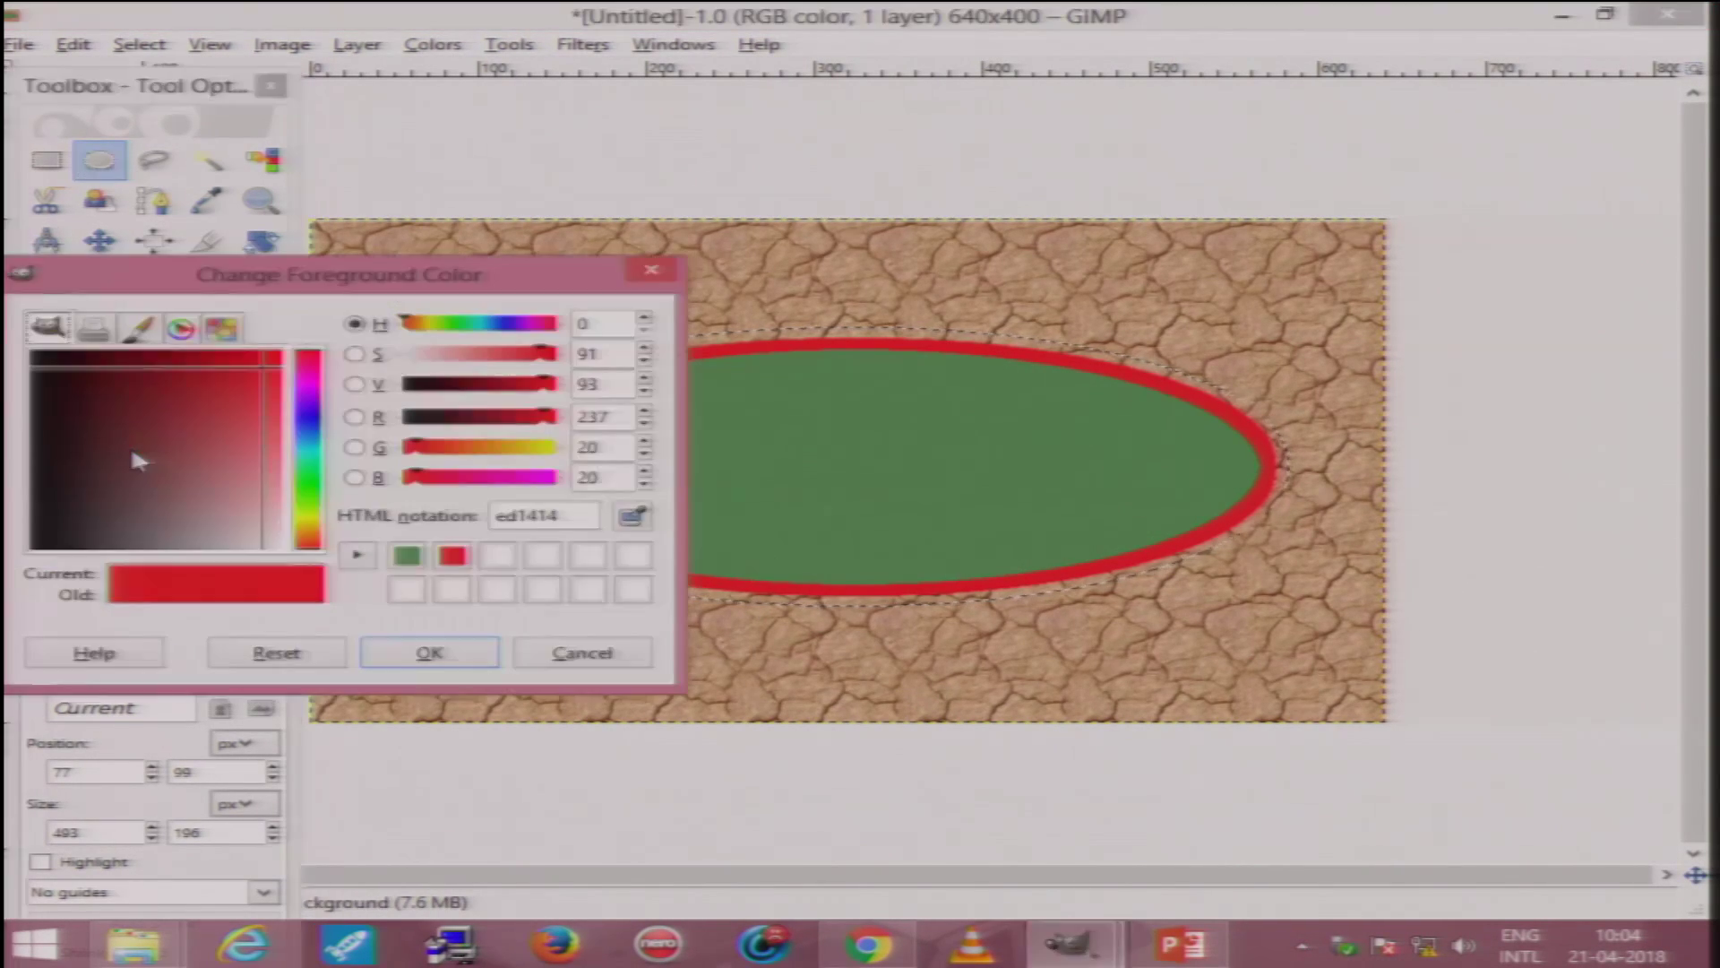
left_click(309, 439)
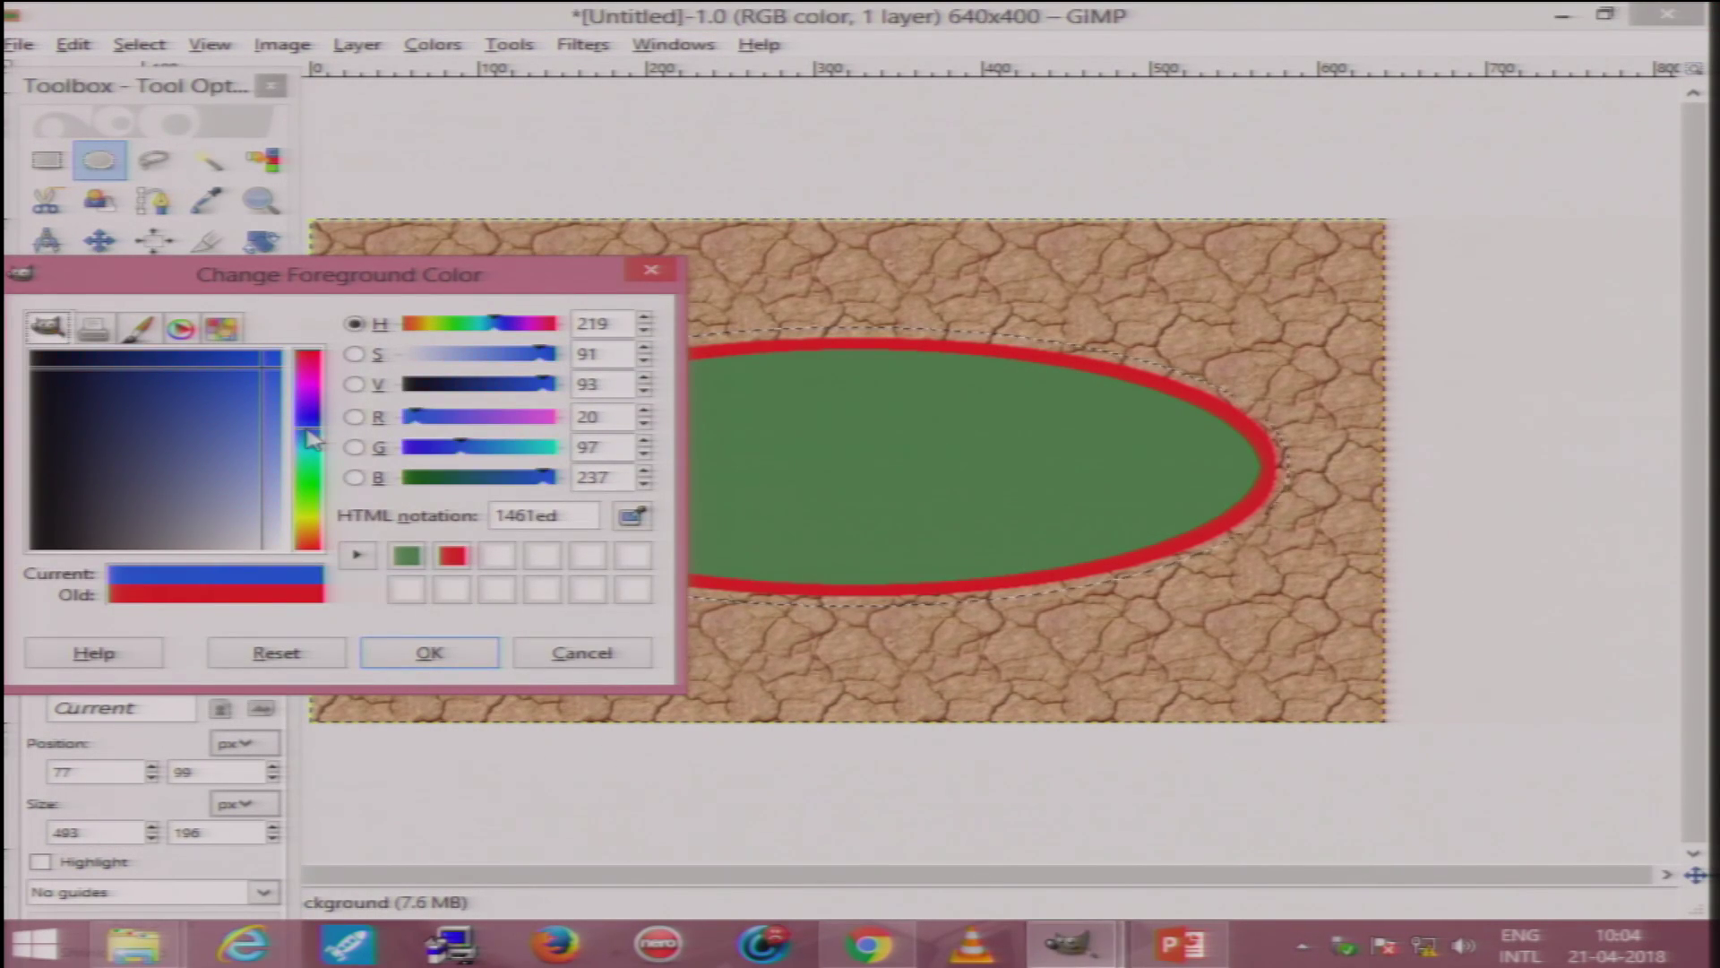
left_click(421, 653)
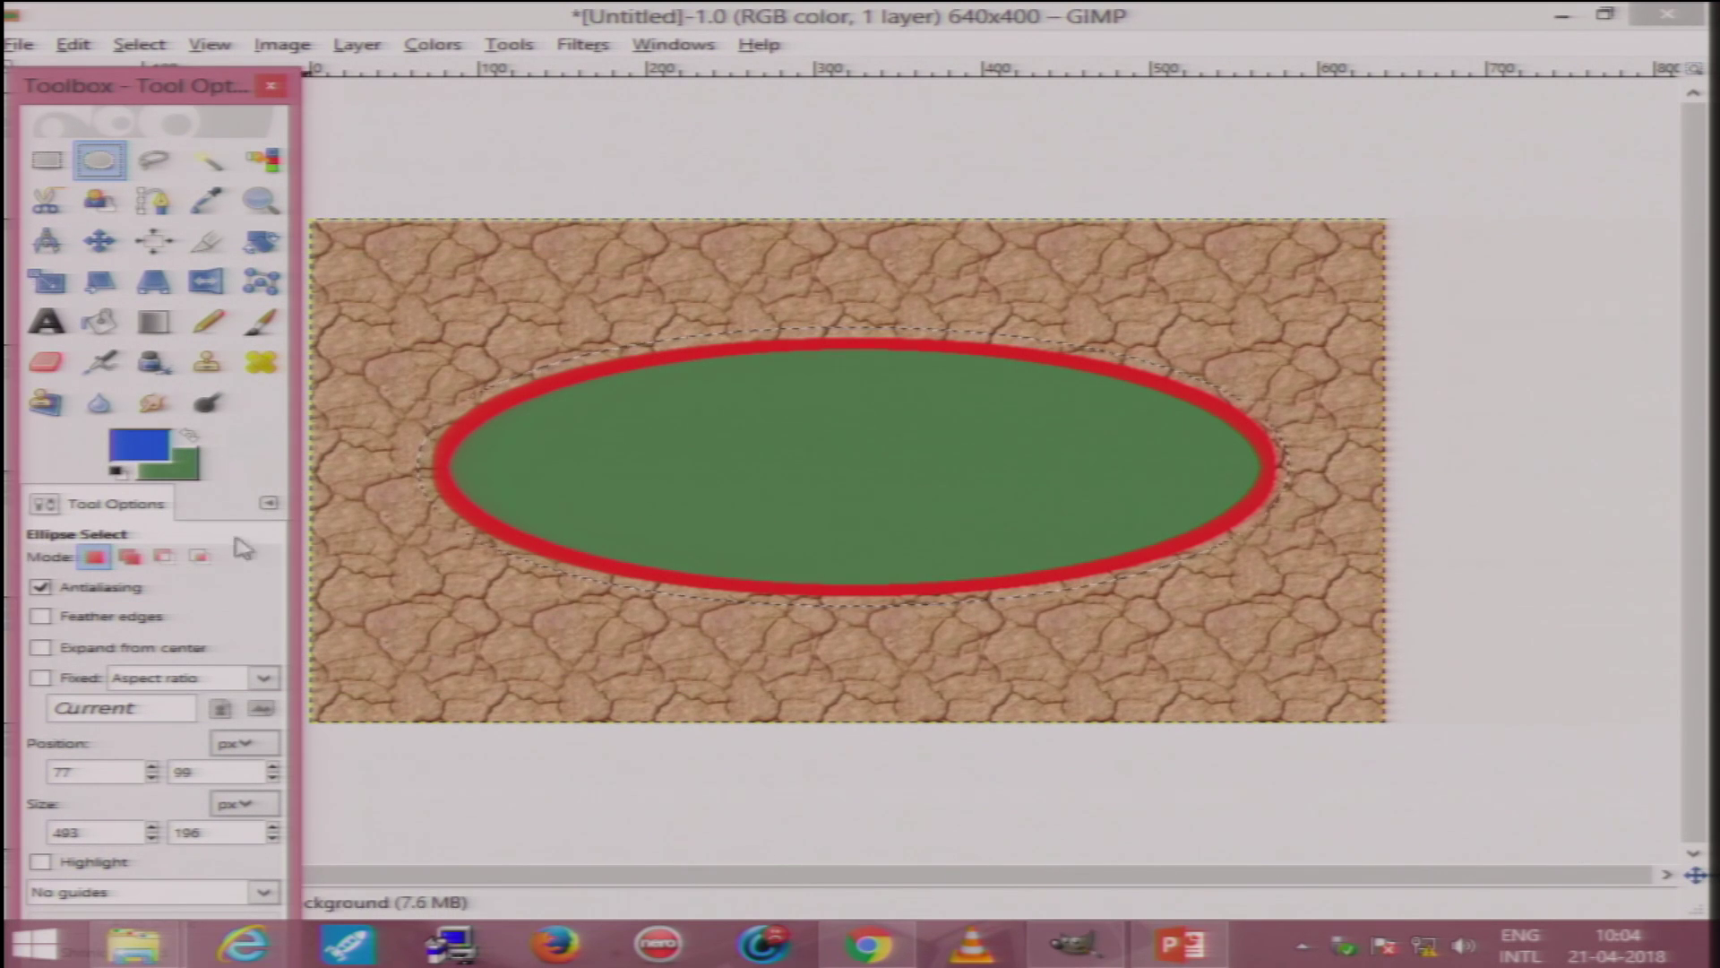
Step: Stroke the grown selection with a 9 px blue line outside the red ring
left_click(77, 46)
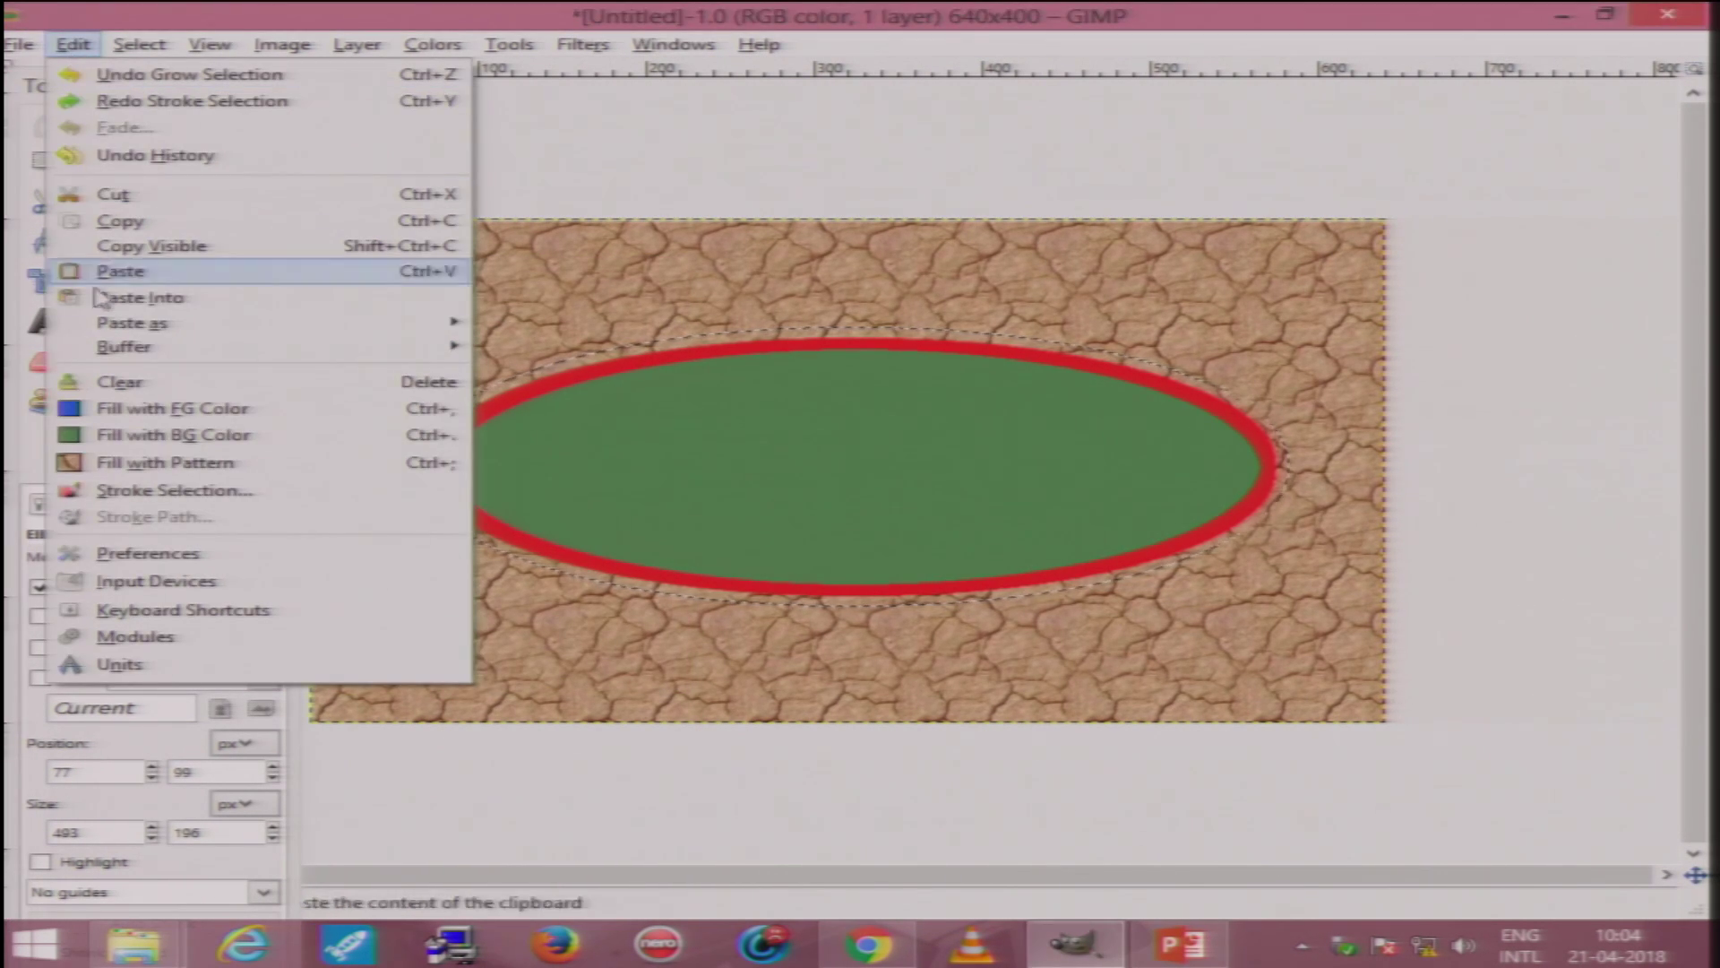
left_click(146, 493)
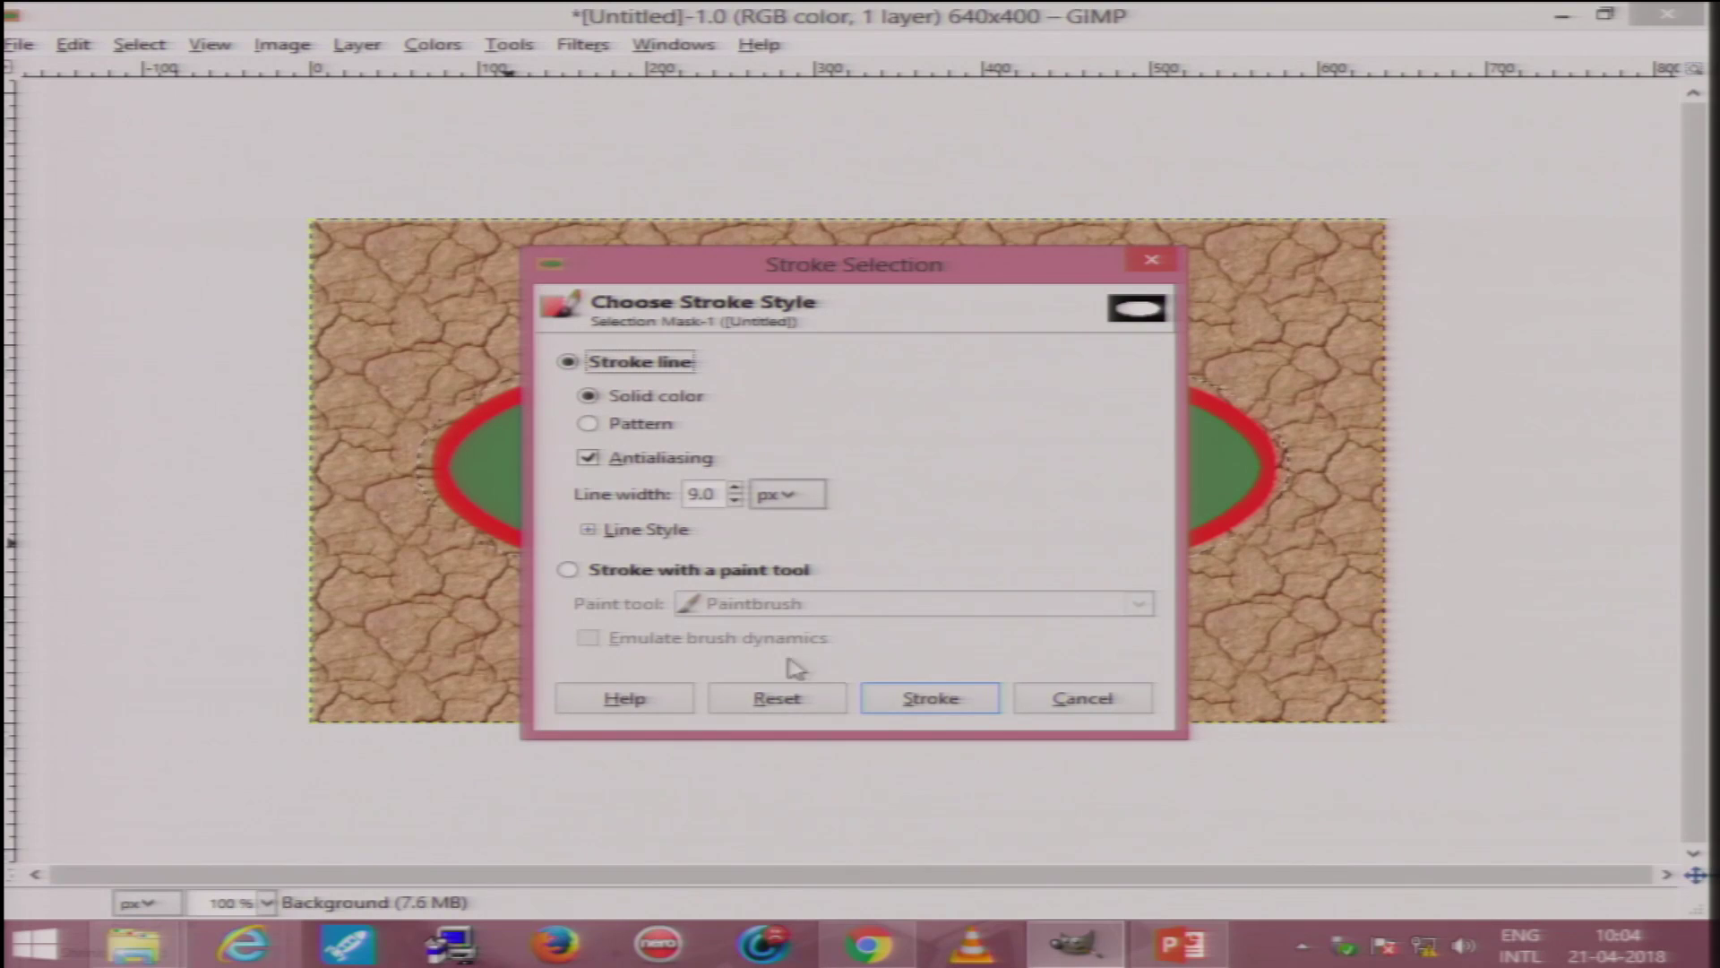
left_click(903, 695)
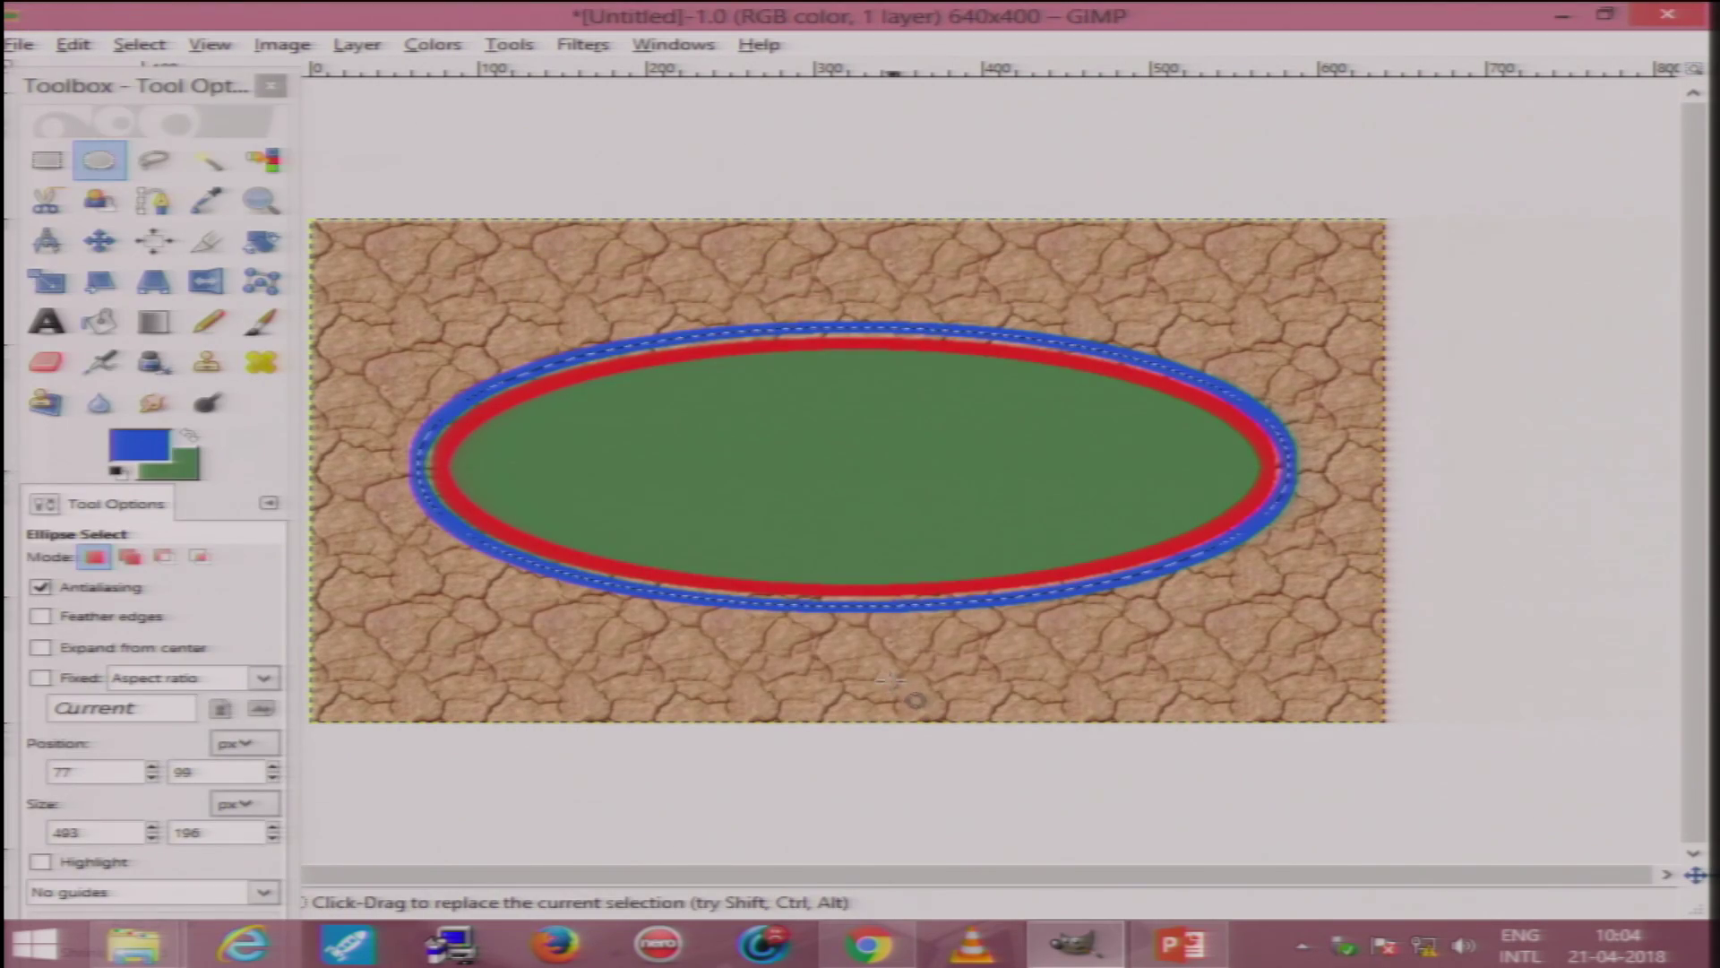